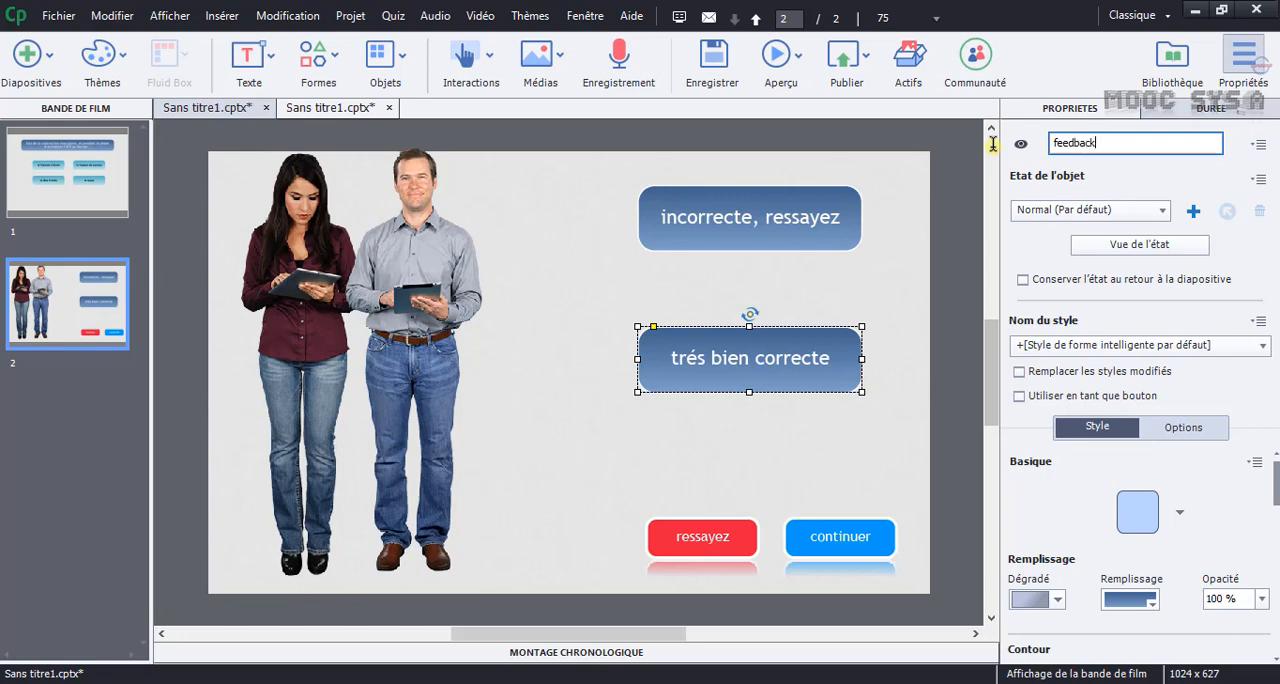
Create a new advanced action named vrais and make its first tab conditional.
{"action": "left_click", "coordinate": [668, 438]}
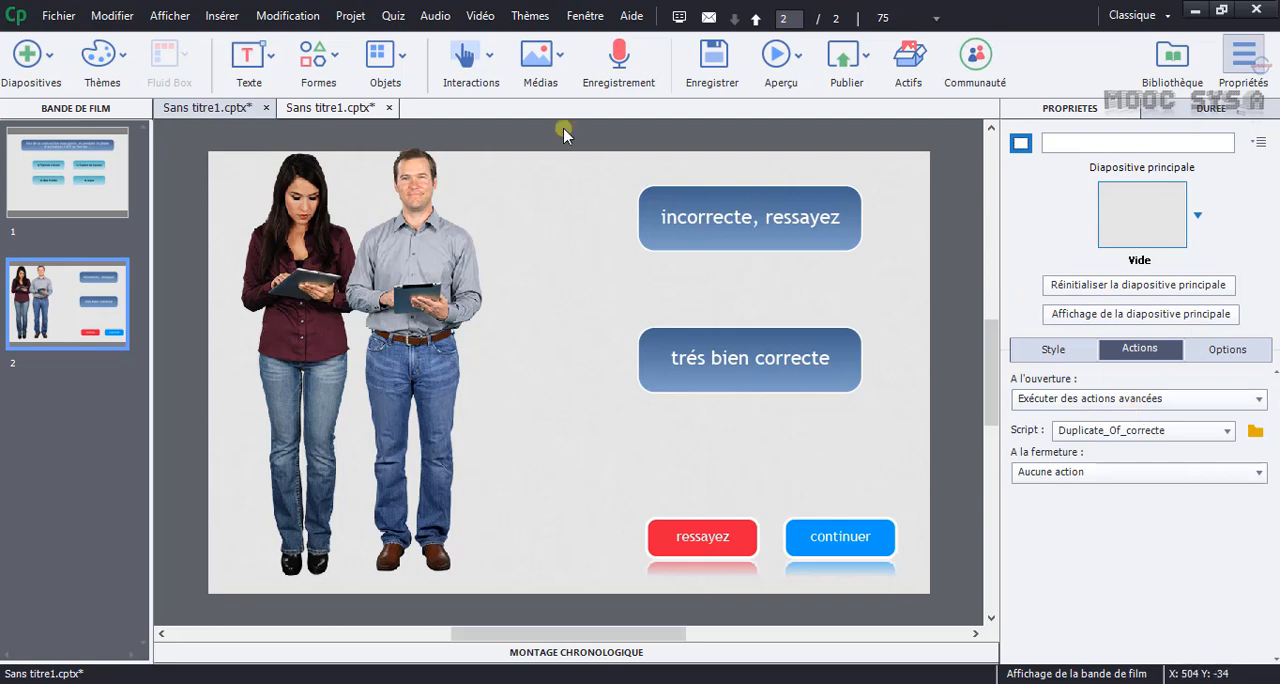
{"action": "left_click", "coordinate": [356, 18]}
{"action": "left_click", "coordinate": [372, 39]}
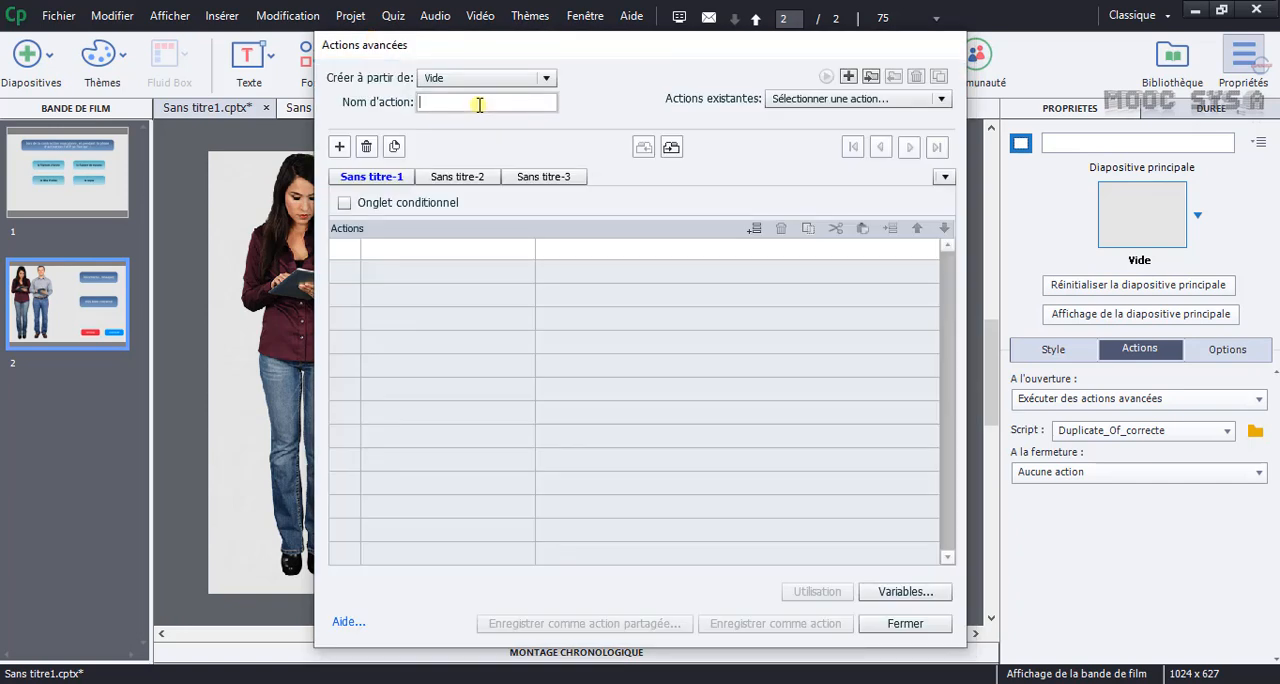
{"action": "type", "text": "vrais"}
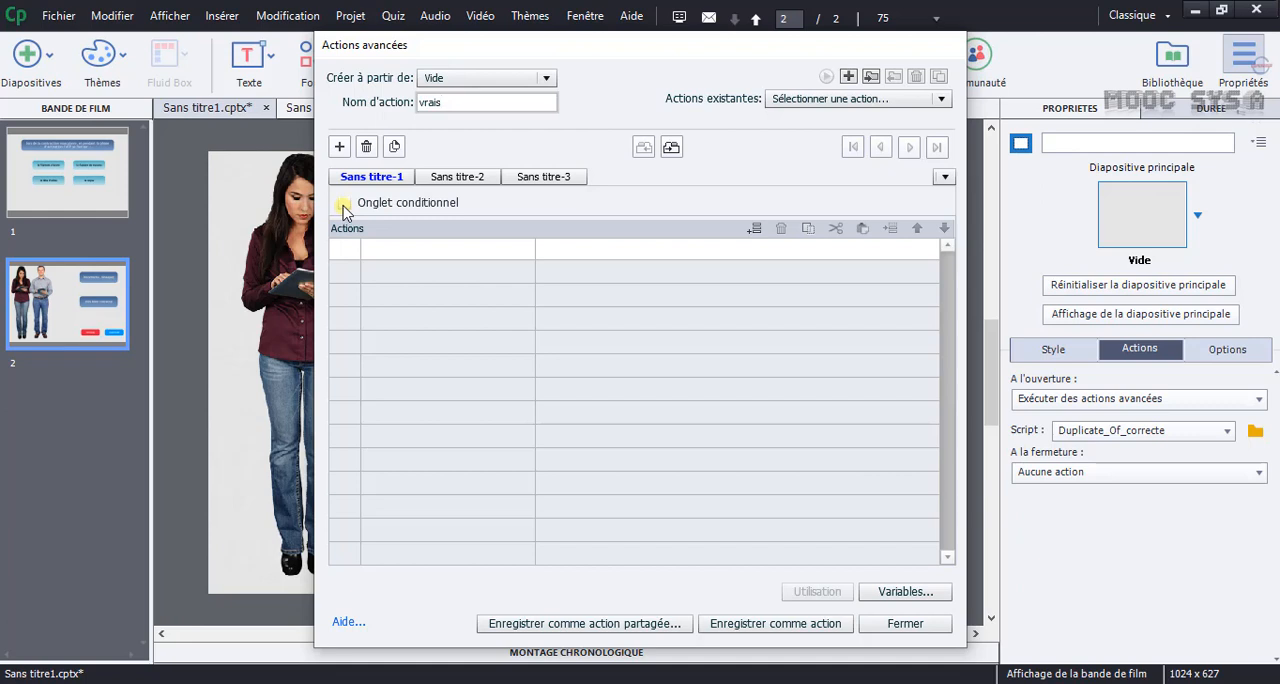
{"action": "left_click", "coordinate": [344, 203]}
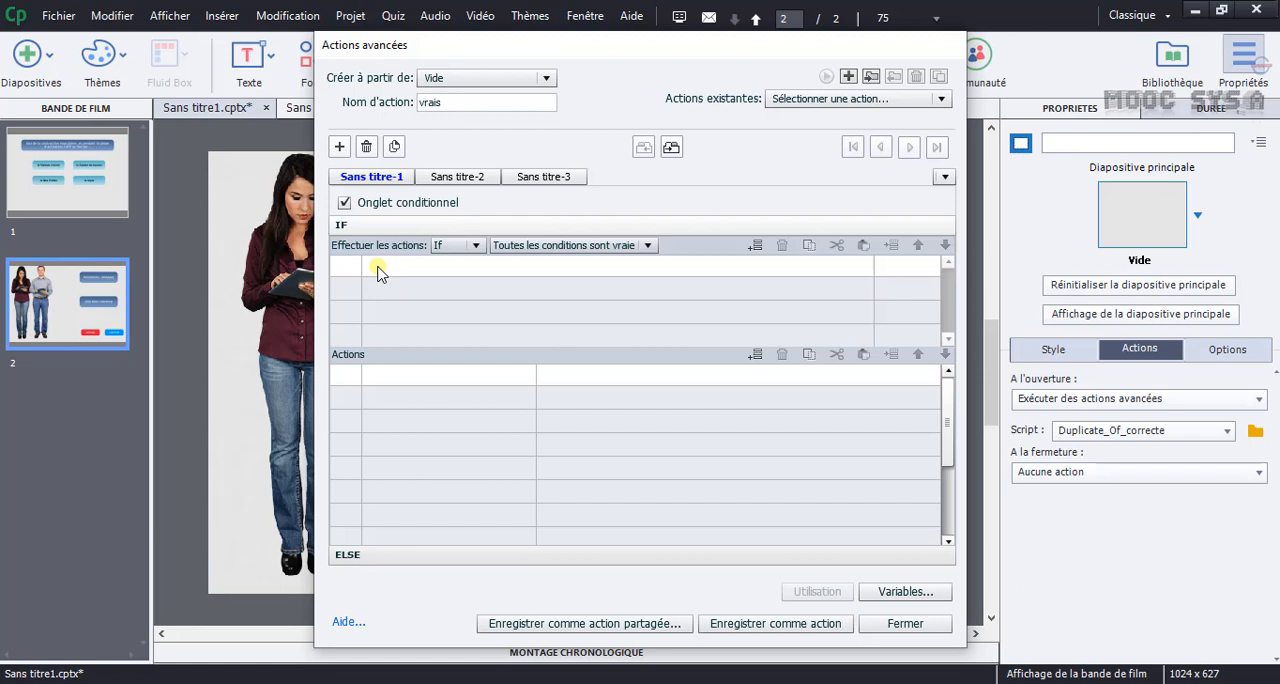
Define the IF condition as the variable verification "est égal à" the literal 1.
{"action": "left_click", "coordinate": [380, 270]}
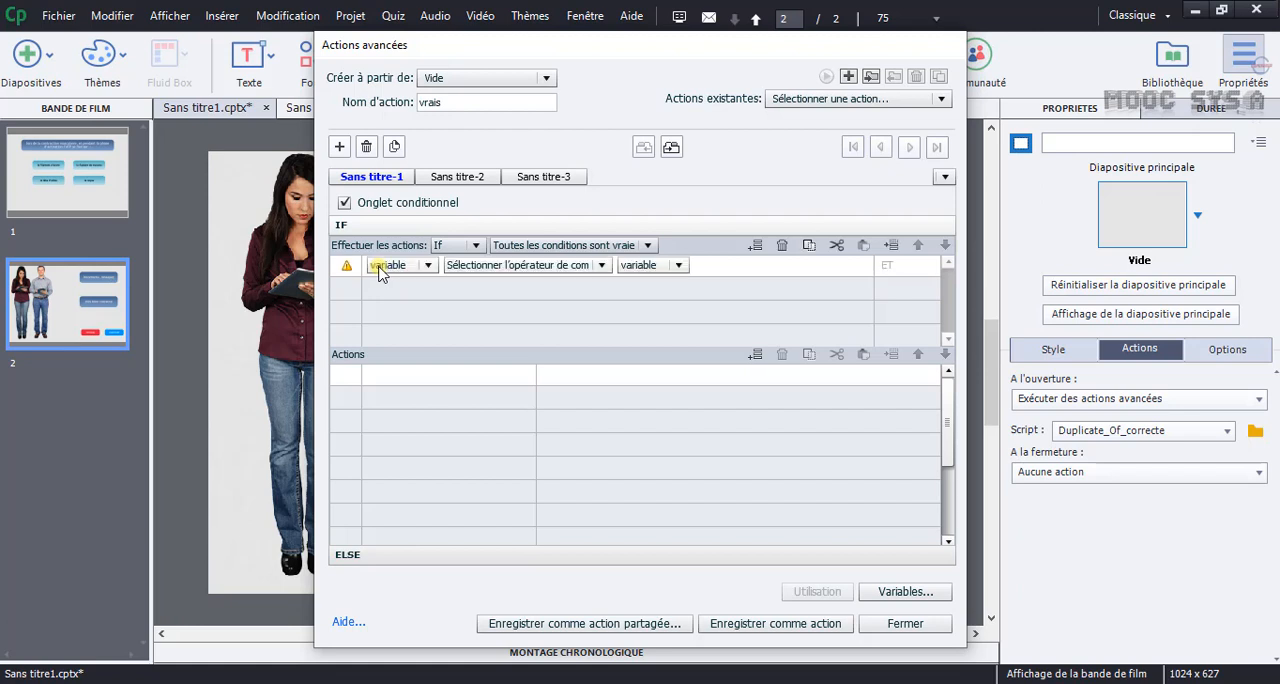
{"action": "left_click", "coordinate": [428, 266]}
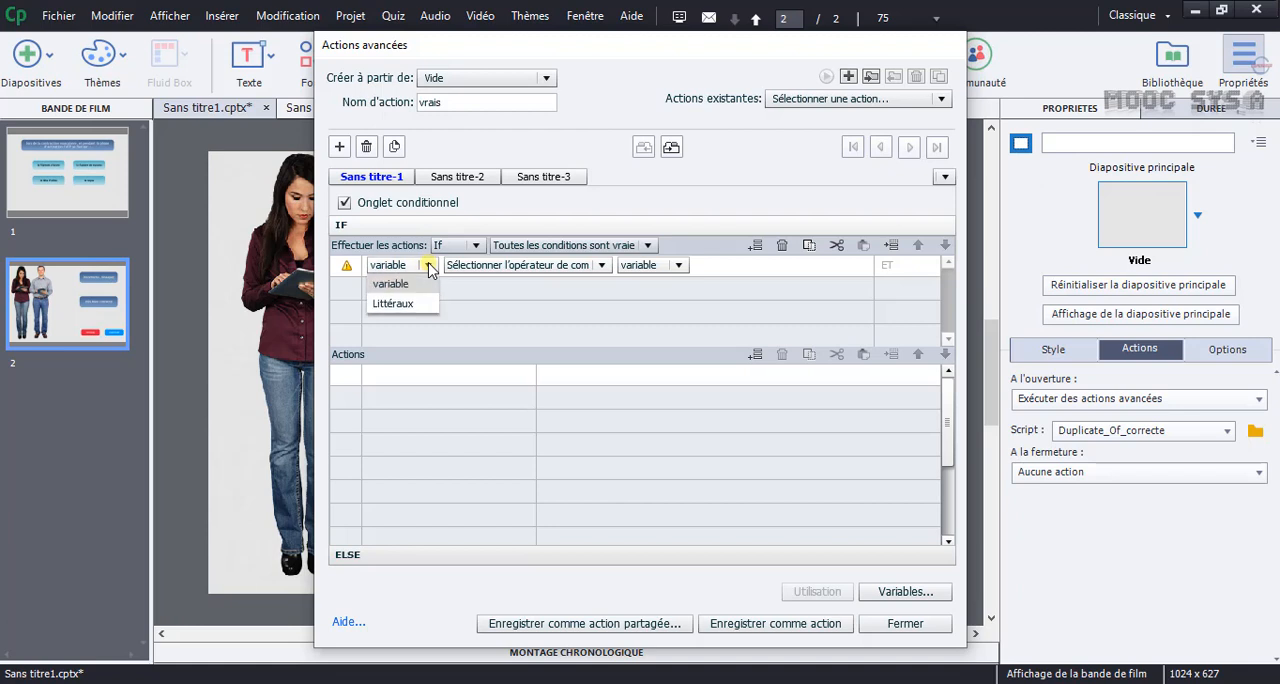
{"action": "left_click", "coordinate": [391, 284]}
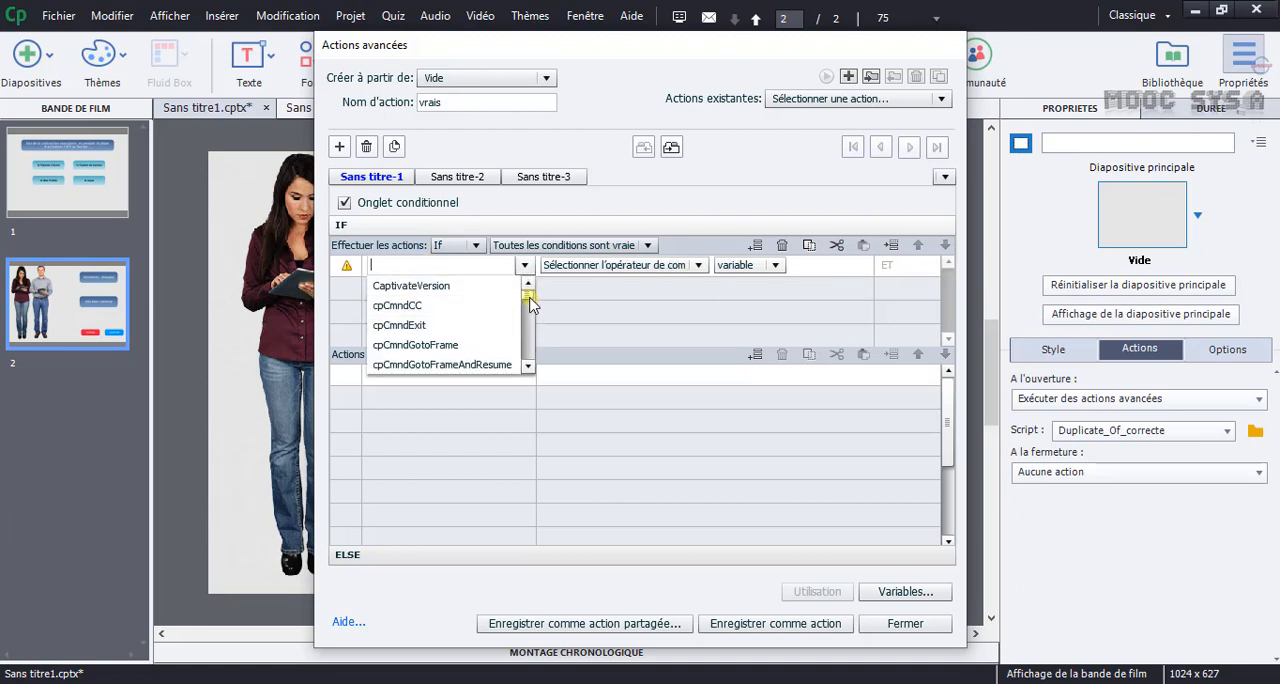
{"action": "type", "text": "ver"}
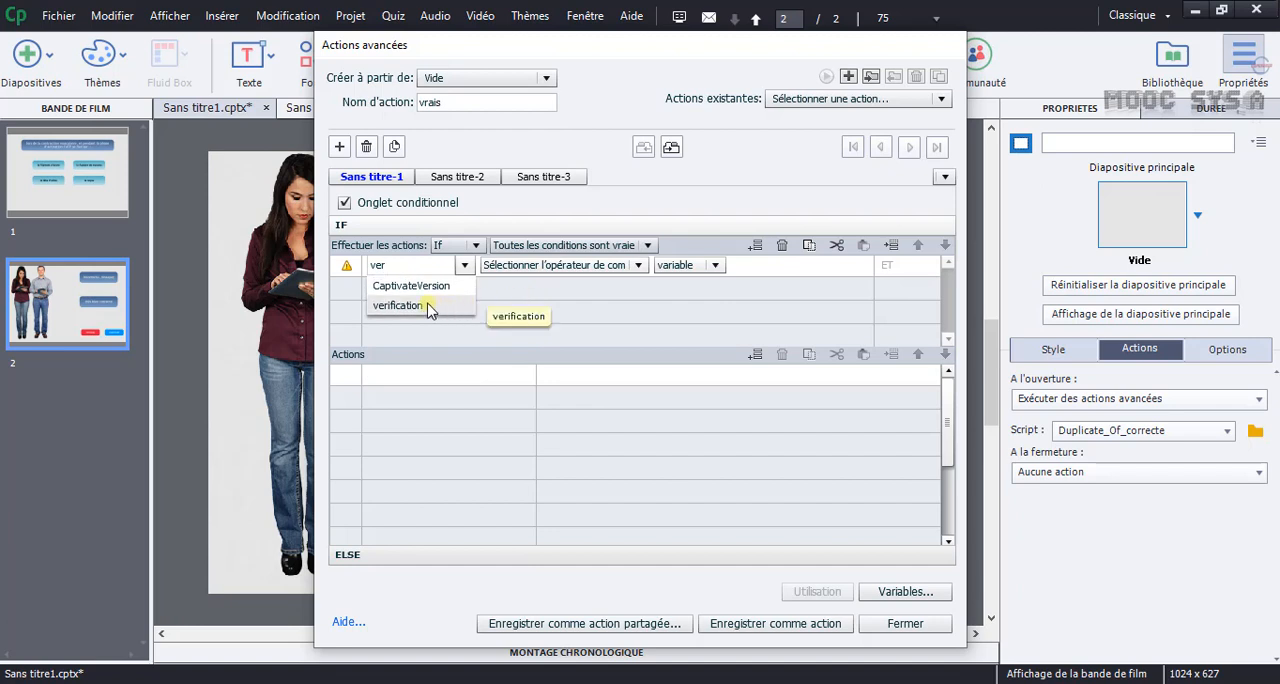
{"action": "left_click", "coordinate": [428, 307]}
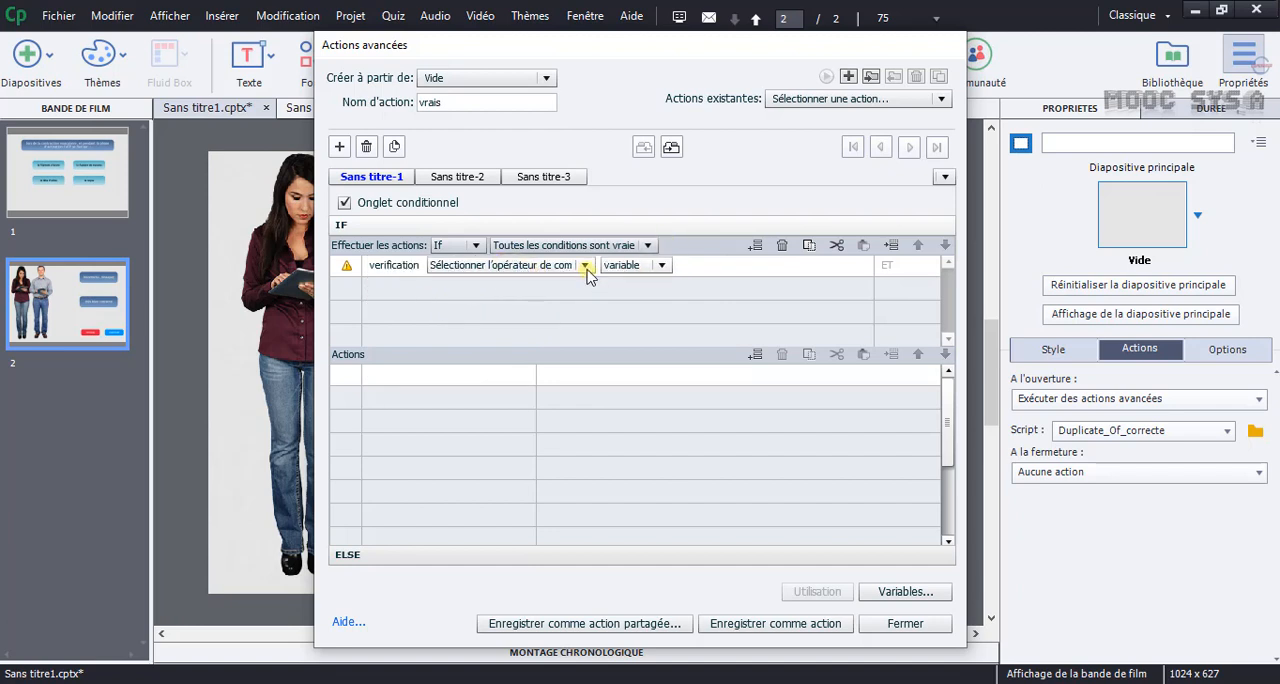
{"action": "left_click", "coordinate": [585, 266]}
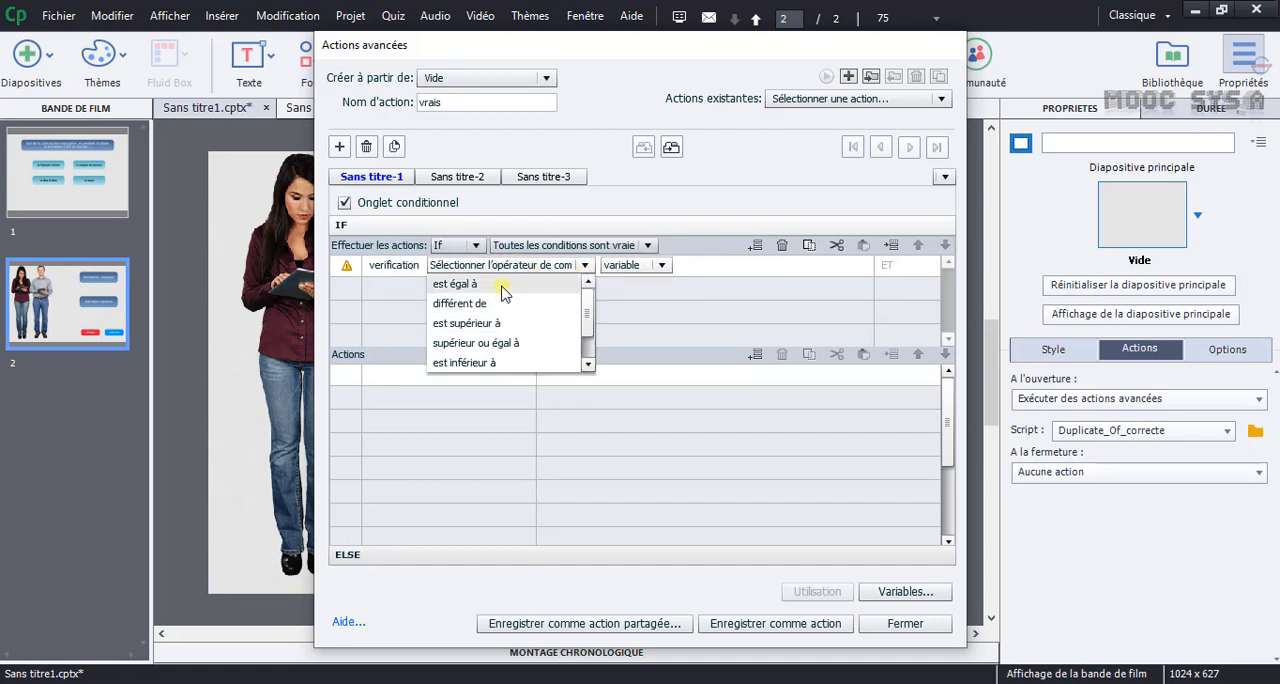
{"action": "scroll", "coordinate": [503, 292], "scroll_direction": "down", "scroll_amount": 1}
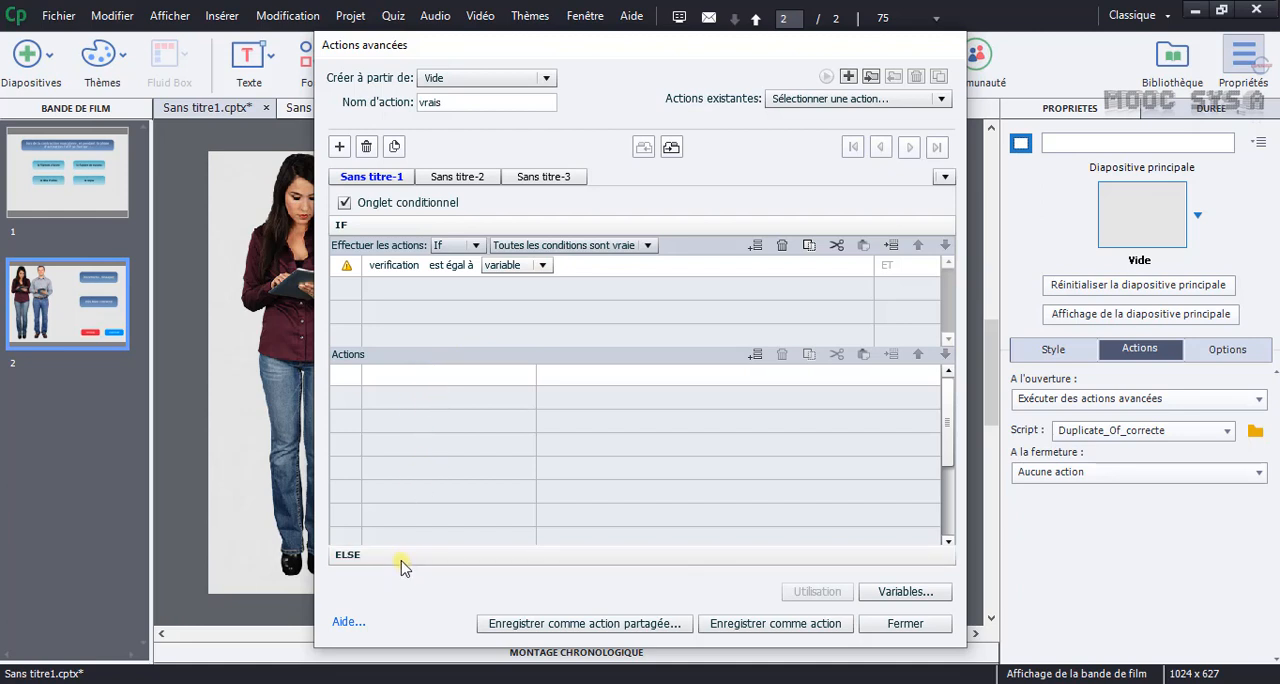
{"action": "left_click", "coordinate": [530, 265]}
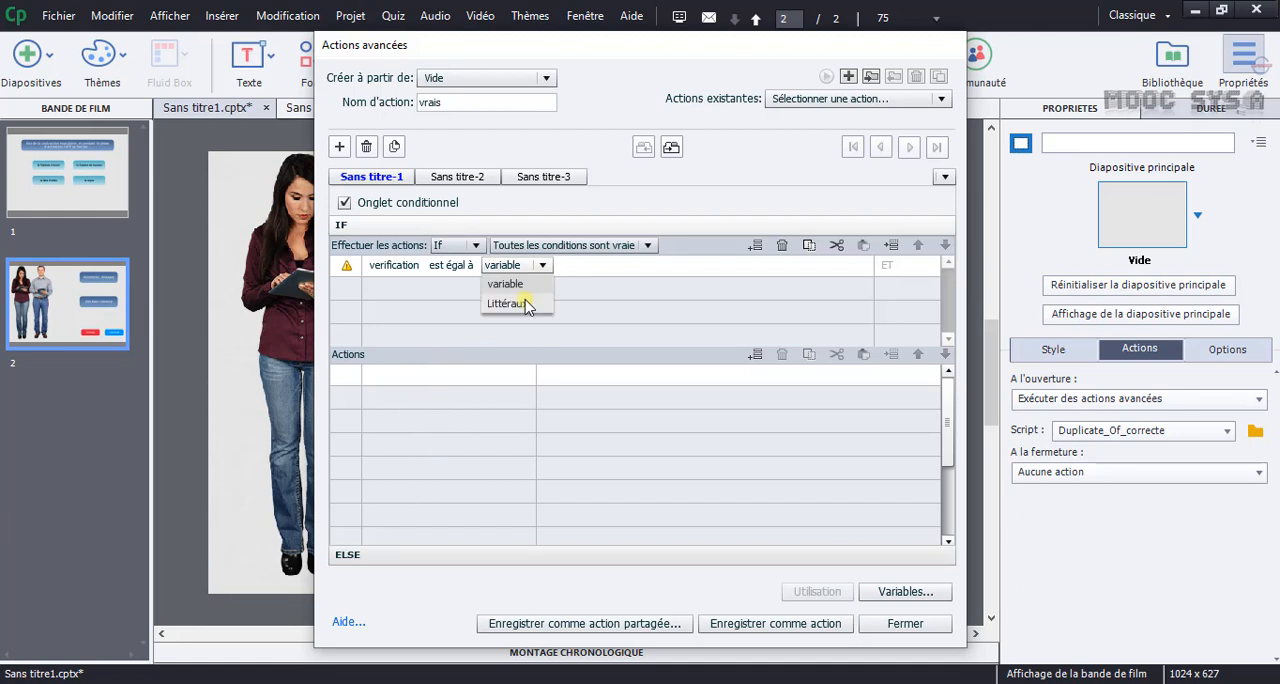
{"action": "left_click", "coordinate": [527, 304]}
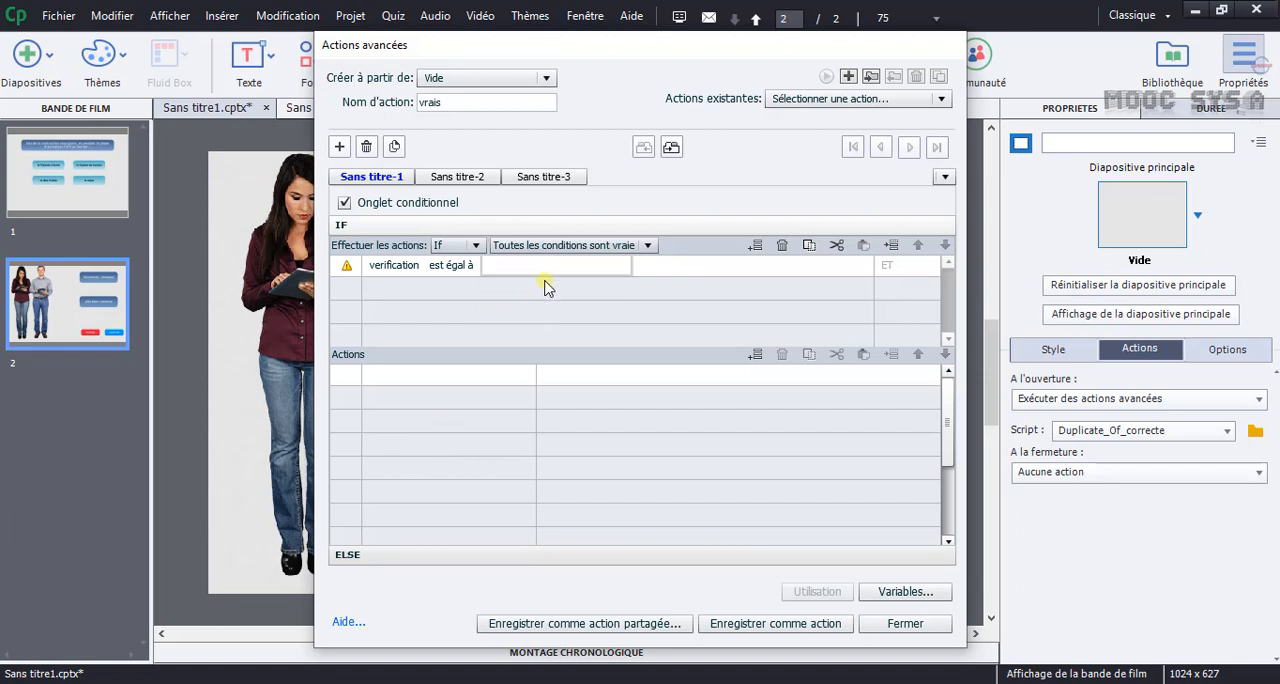
{"action": "key", "text": "Return"}
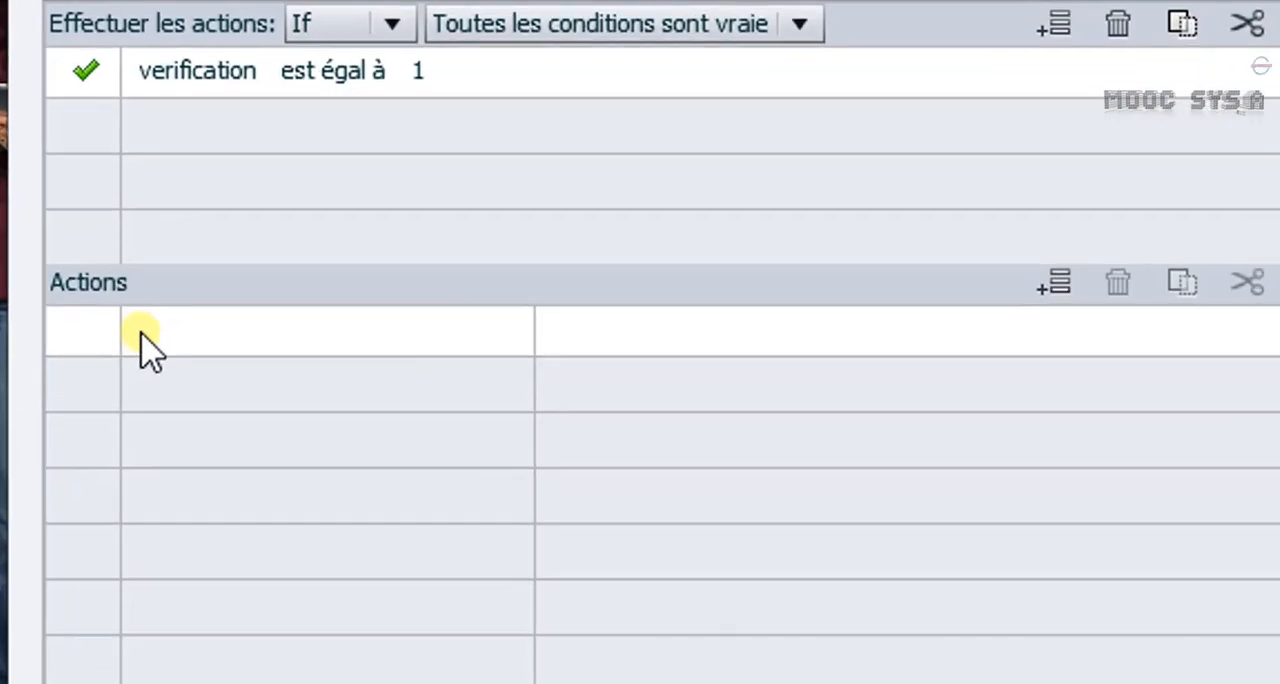
Add an Afficher action for person_cor as the first action of the IF branch.
{"action": "left_click", "coordinate": [370, 381]}
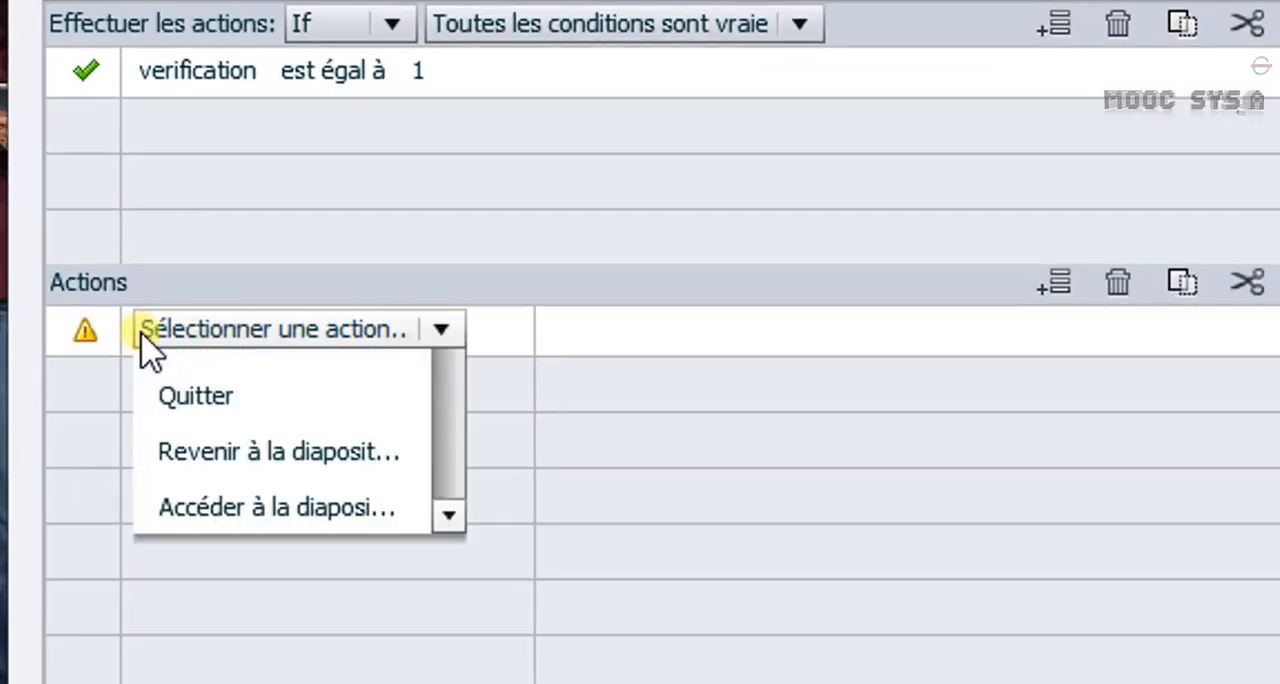
{"action": "left_click_drag", "start_coordinate": [497, 405], "coordinate": [497, 421]}
{"action": "left_click", "coordinate": [200, 545]}
{"action": "left_click", "coordinate": [766, 334]}
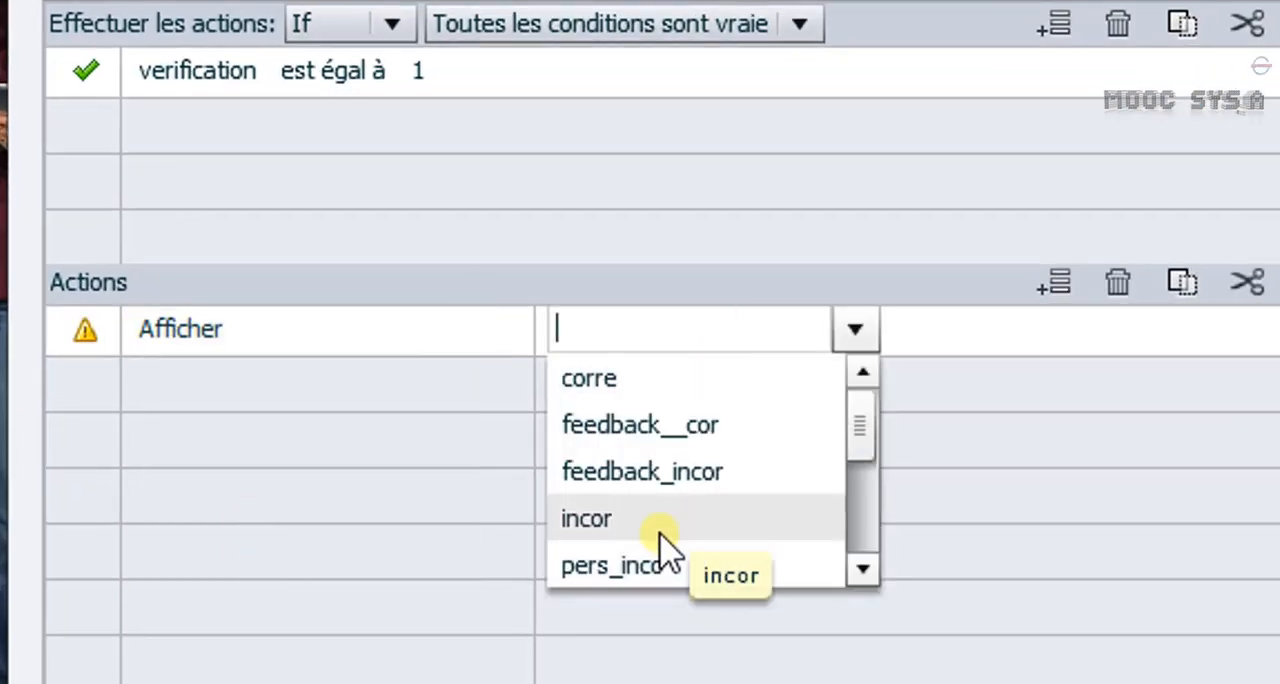
{"action": "left_click_drag", "start_coordinate": [857, 435], "coordinate": [857, 477]}
{"action": "left_click", "coordinate": [620, 518]}
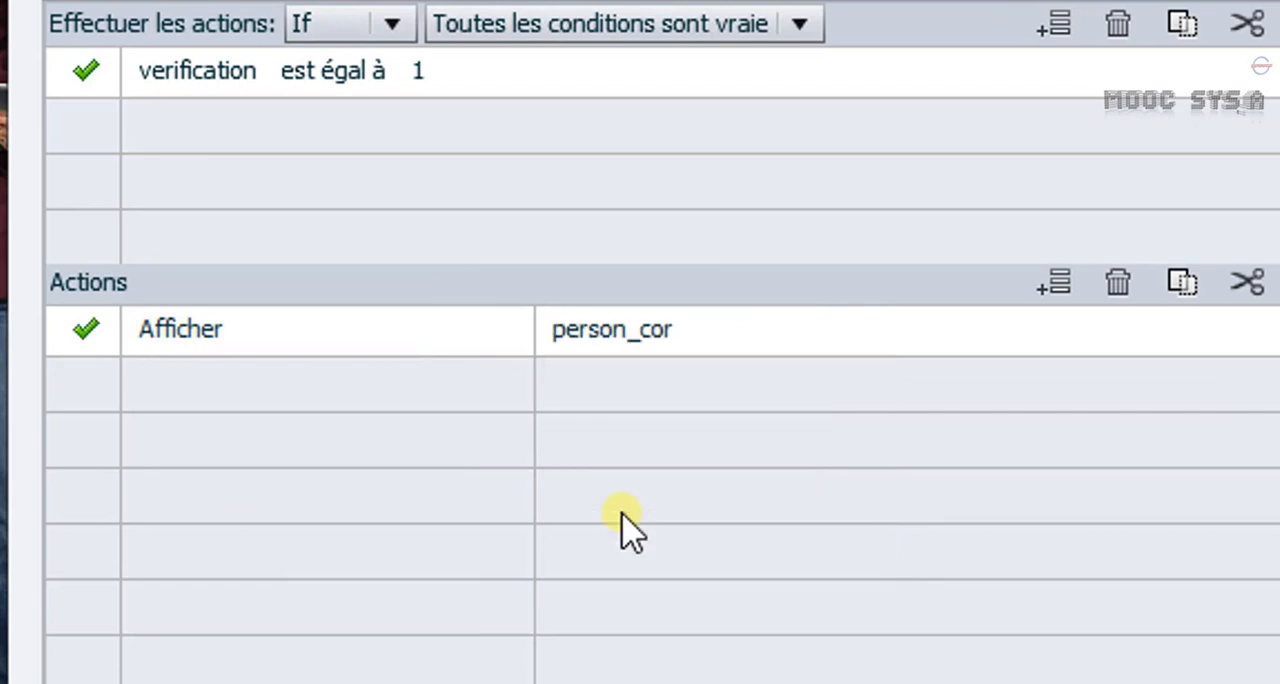
Add a second IF action that applies Afficher to feedback__cor.
{"action": "left_click", "coordinate": [155, 384]}
{"action": "left_click", "coordinate": [155, 385]}
{"action": "left_click_drag", "start_coordinate": [443, 471], "coordinate": [443, 503]}
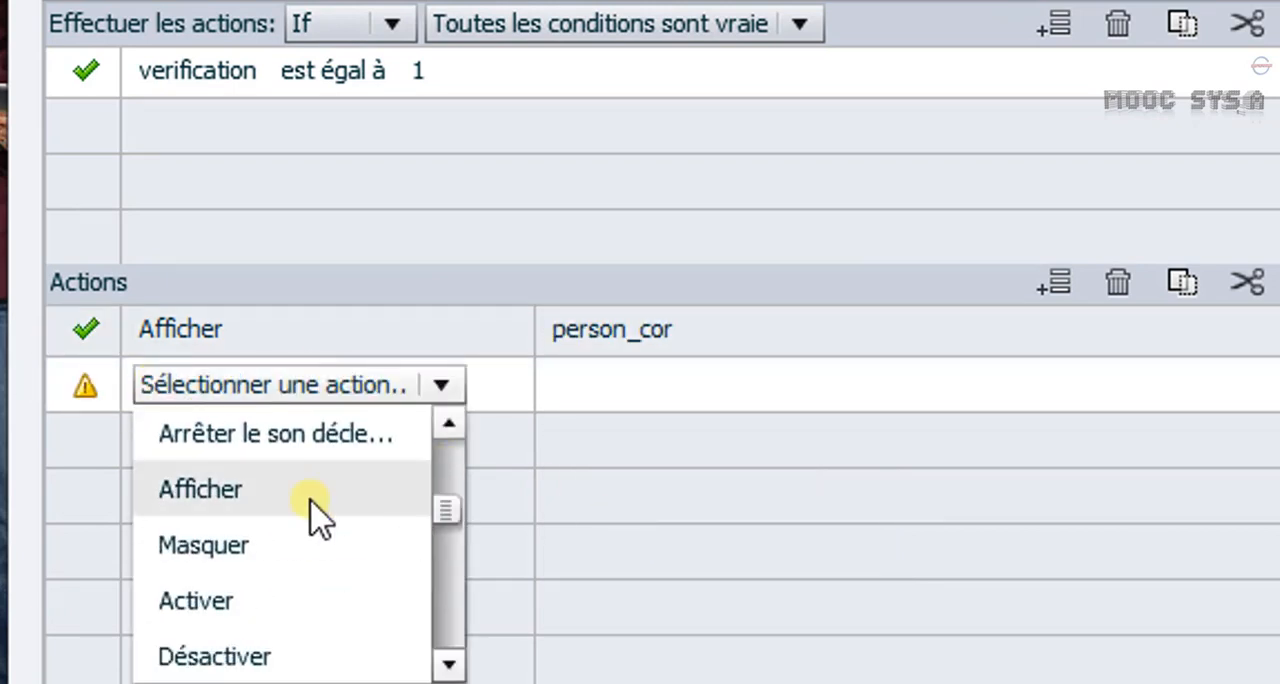
{"action": "left_click", "coordinate": [308, 498]}
{"action": "left_click", "coordinate": [667, 483]}
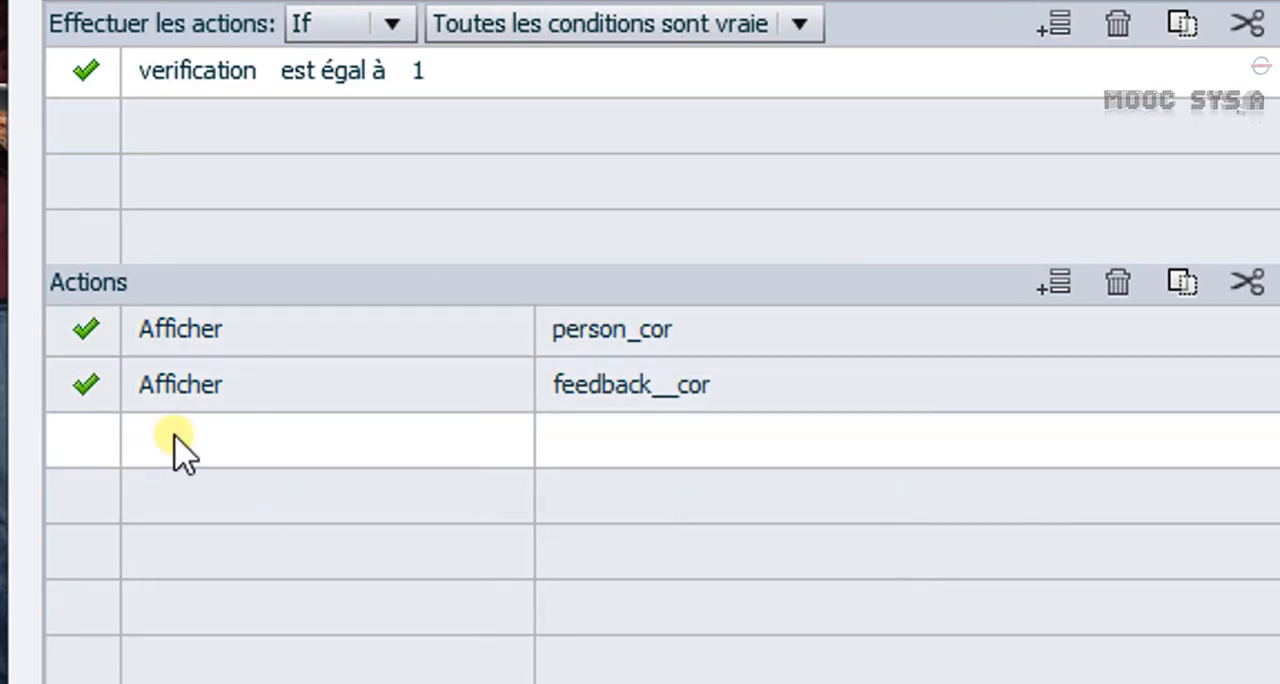
Add a third IF action that applies Afficher to corre.
{"action": "left_click", "coordinate": [177, 442]}
{"action": "left_click_drag", "start_coordinate": [445, 510], "coordinate": [449, 571]}
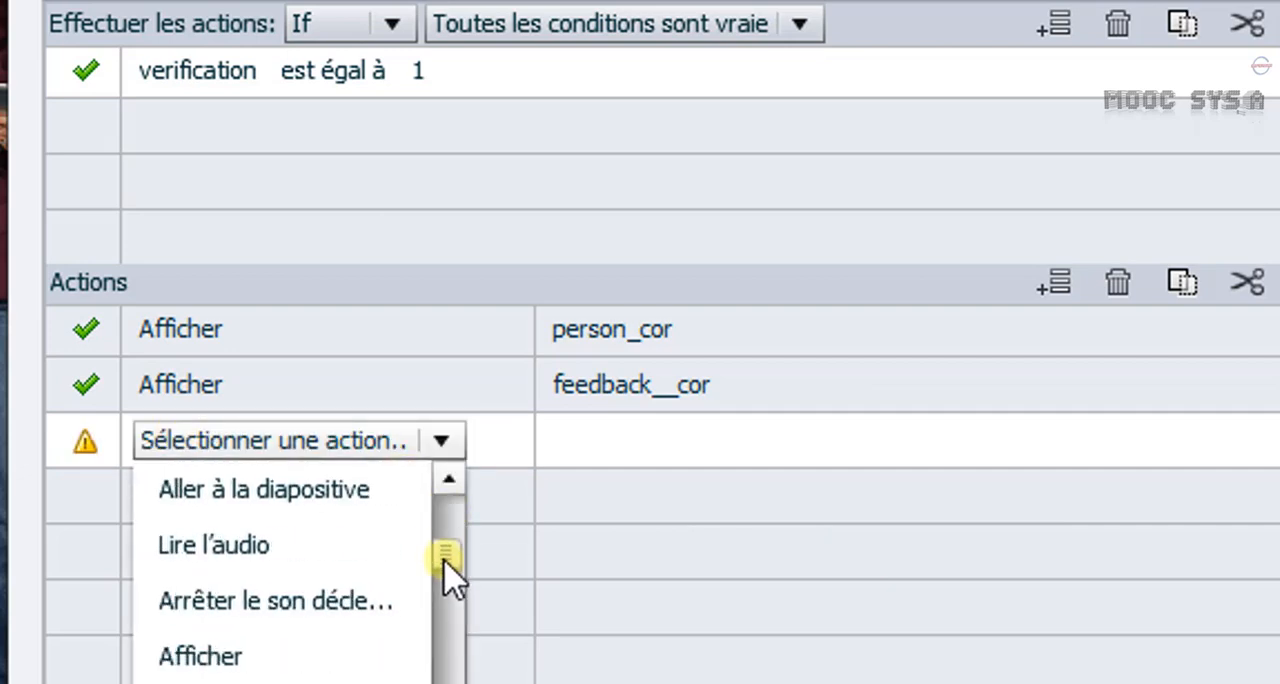
{"action": "left_click", "coordinate": [180, 655]}
{"action": "left_click_drag", "start_coordinate": [860, 548], "coordinate": [731, 509]}
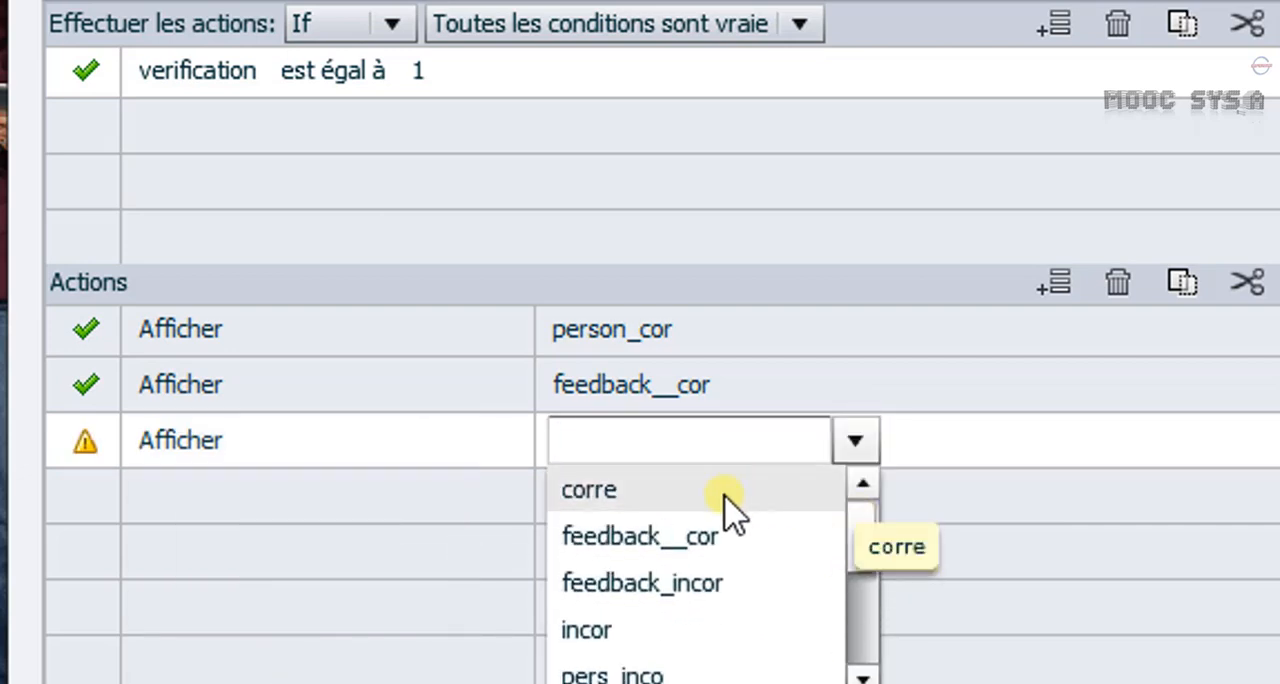
{"action": "left_click", "coordinate": [731, 510]}
Add a Masquer action for pers_inco below the Afficher actions of the IF branch.
{"action": "left_click", "coordinate": [354, 517]}
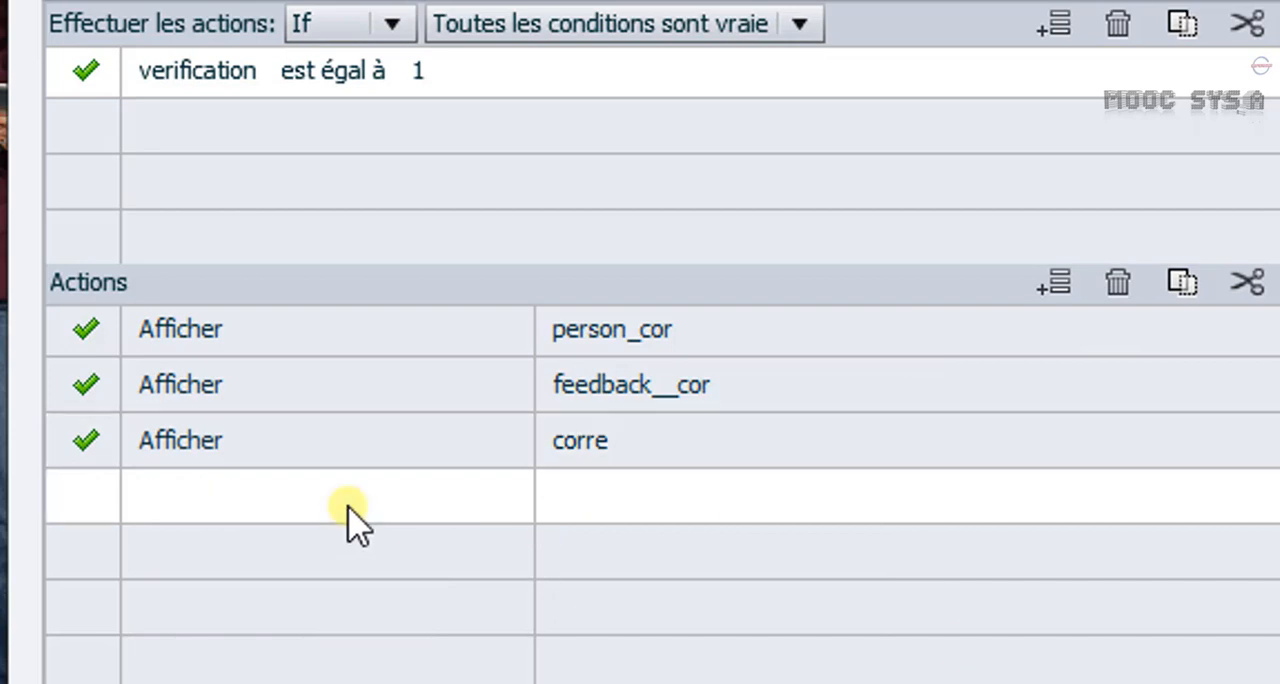
{"action": "left_click_drag", "start_coordinate": [451, 566], "coordinate": [448, 603]}
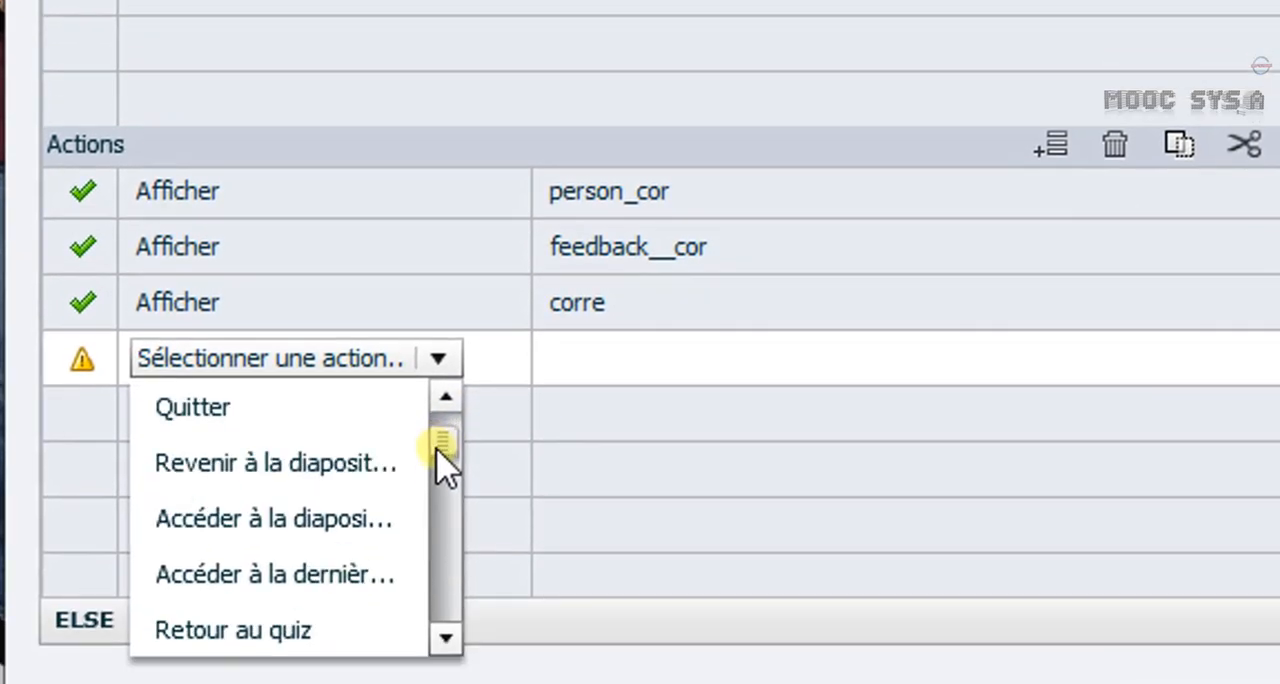
{"action": "left_click_drag", "start_coordinate": [441, 460], "coordinate": [443, 500]}
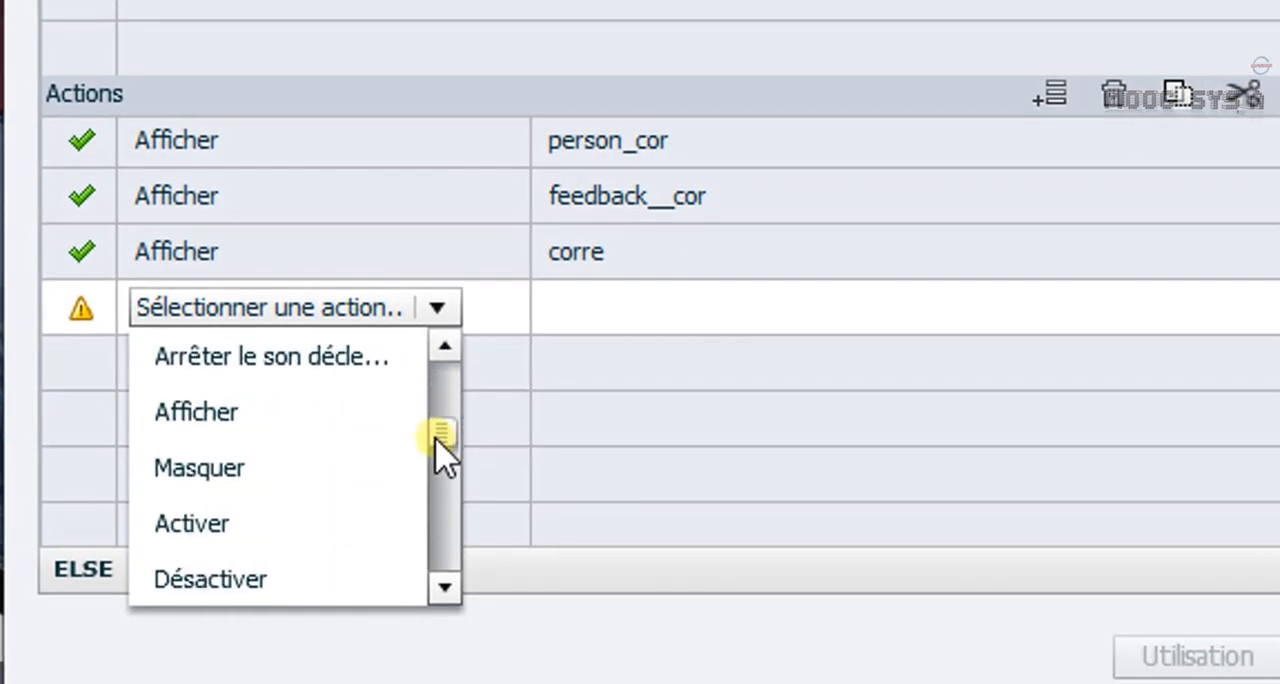
{"action": "left_click", "coordinate": [200, 500]}
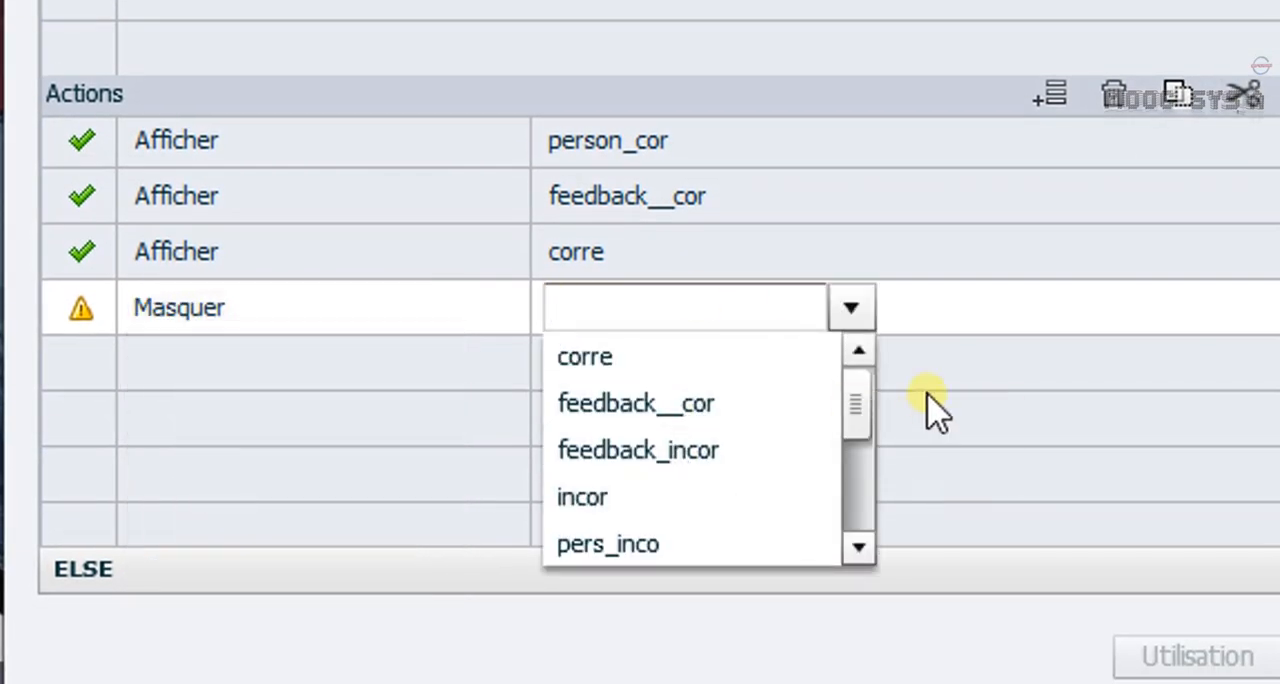
{"action": "scroll", "coordinate": [743, 466], "scroll_direction": "down", "scroll_amount": 1}
{"action": "left_click", "coordinate": [610, 494]}
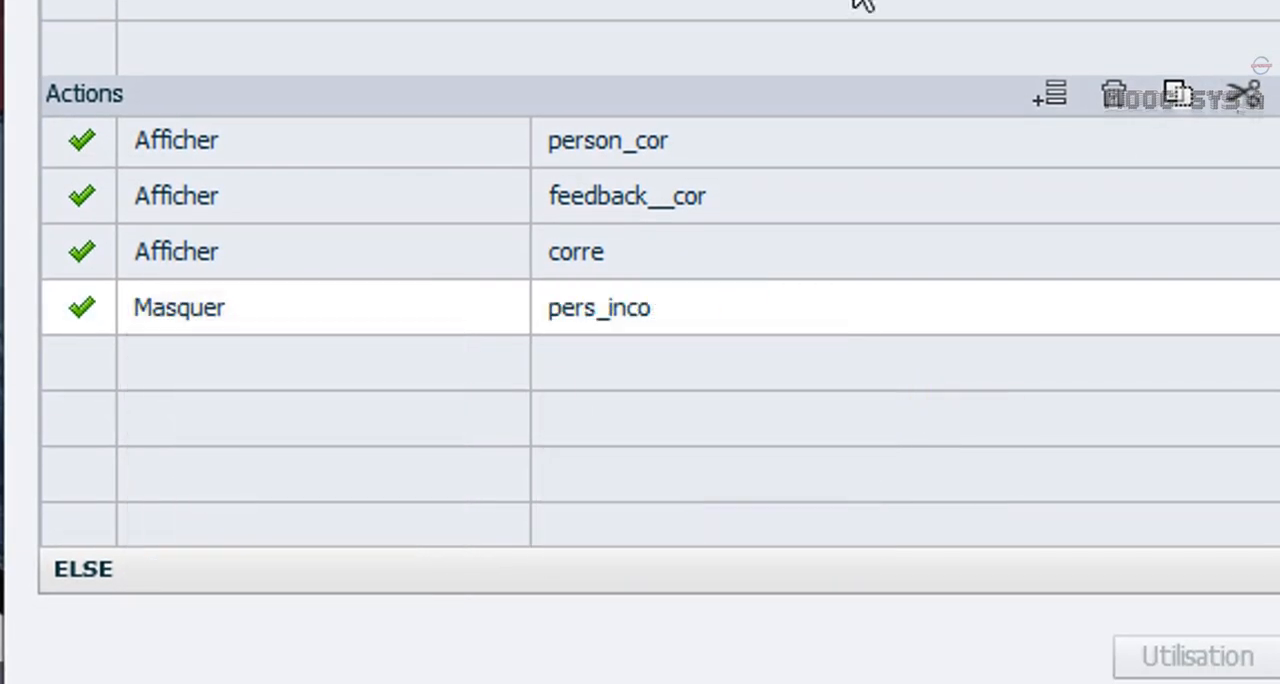
Add another Masquer action to the IF branch, targeting incor.
{"action": "left_click", "coordinate": [185, 365]}
{"action": "left_click_drag", "start_coordinate": [443, 435], "coordinate": [447, 490]}
{"action": "left_click", "coordinate": [205, 630]}
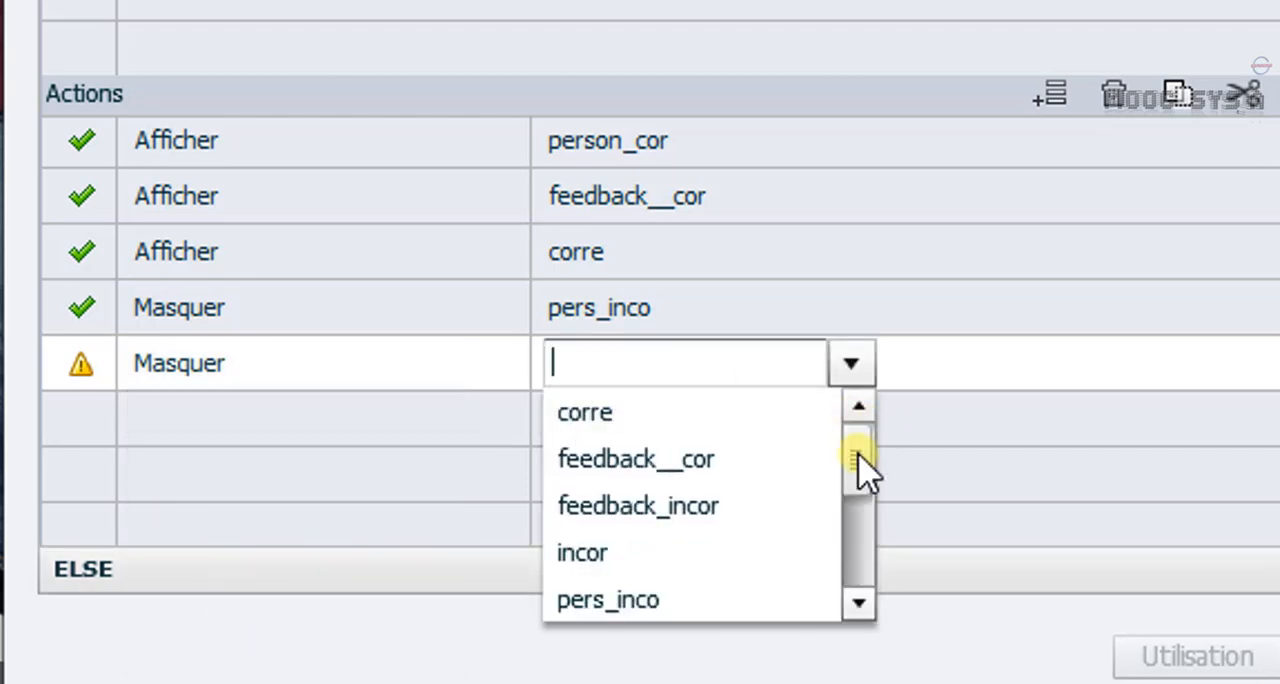
{"action": "left_click_drag", "start_coordinate": [857, 466], "coordinate": [857, 496]}
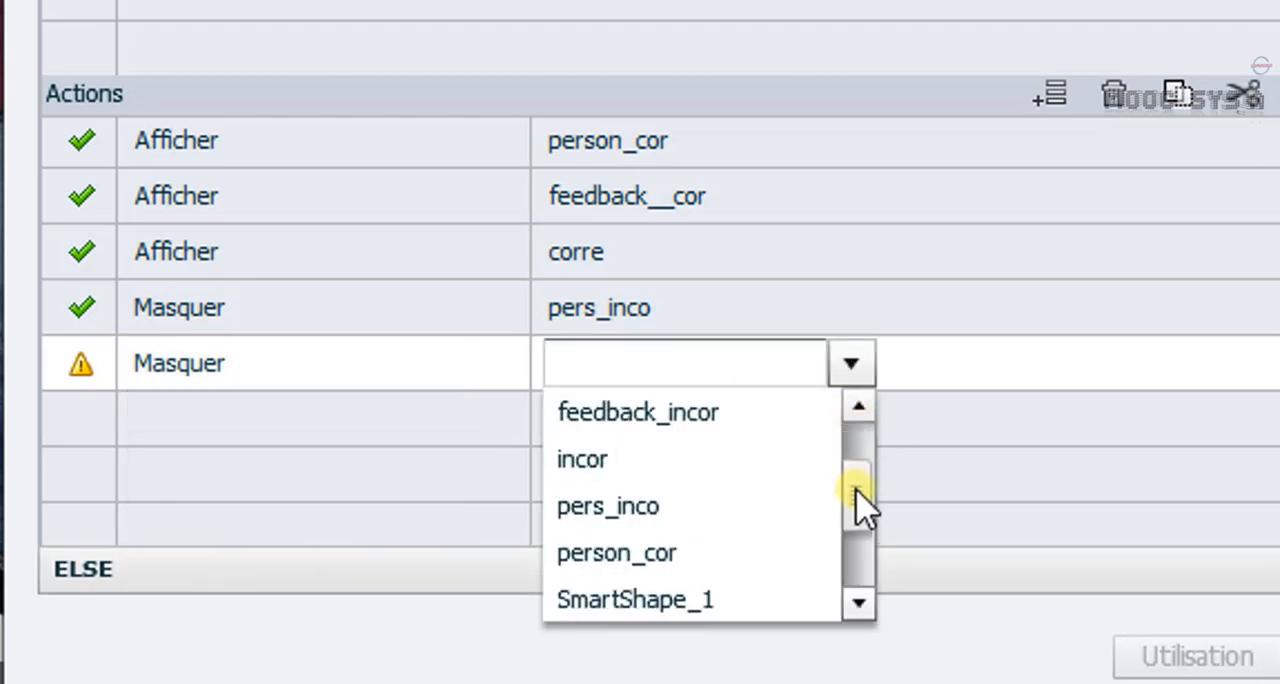
{"action": "left_click", "coordinate": [594, 459]}
Complete the IF branch with a Masquer action for feedback_incor.
{"action": "left_click", "coordinate": [192, 435]}
{"action": "left_click_drag", "start_coordinate": [443, 507], "coordinate": [443, 560]}
{"action": "left_click", "coordinate": [240, 655]}
{"action": "left_click_drag", "start_coordinate": [858, 510], "coordinate": [857, 482]}
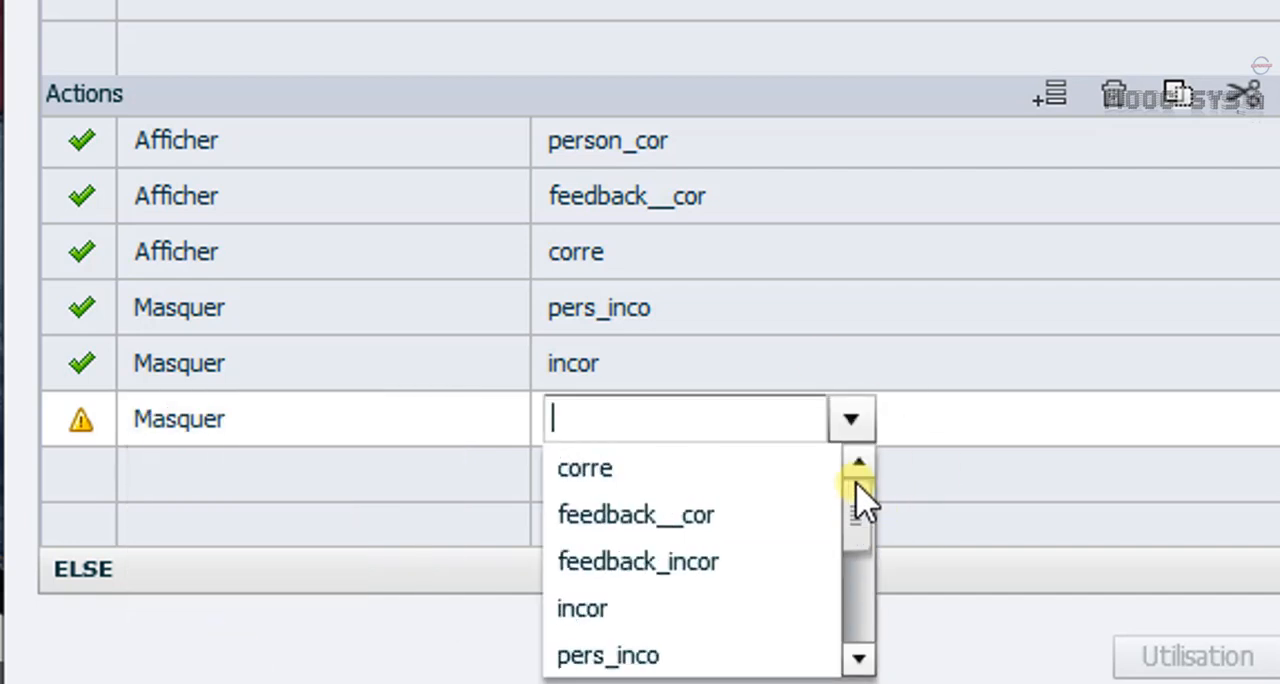
{"action": "left_click", "coordinate": [660, 561]}
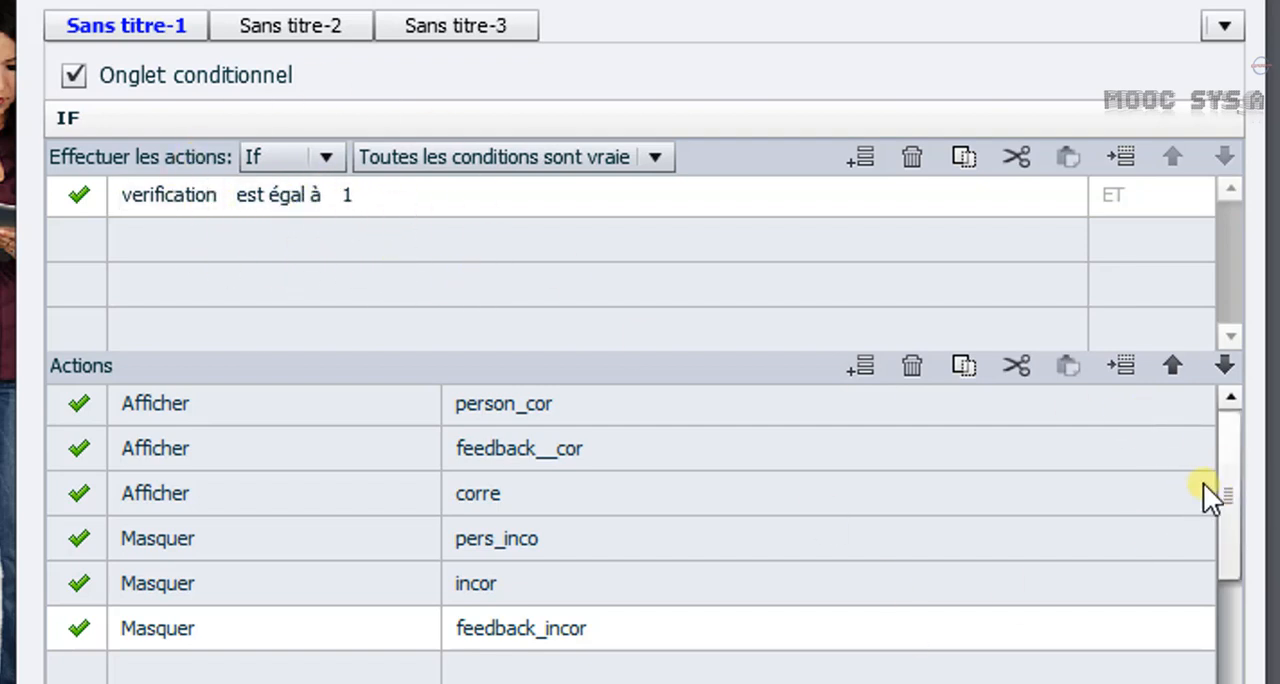
Open the ELSE branch and add an Afficher action for incor.
{"action": "left_click_drag", "start_coordinate": [1229, 489], "coordinate": [1232, 573]}
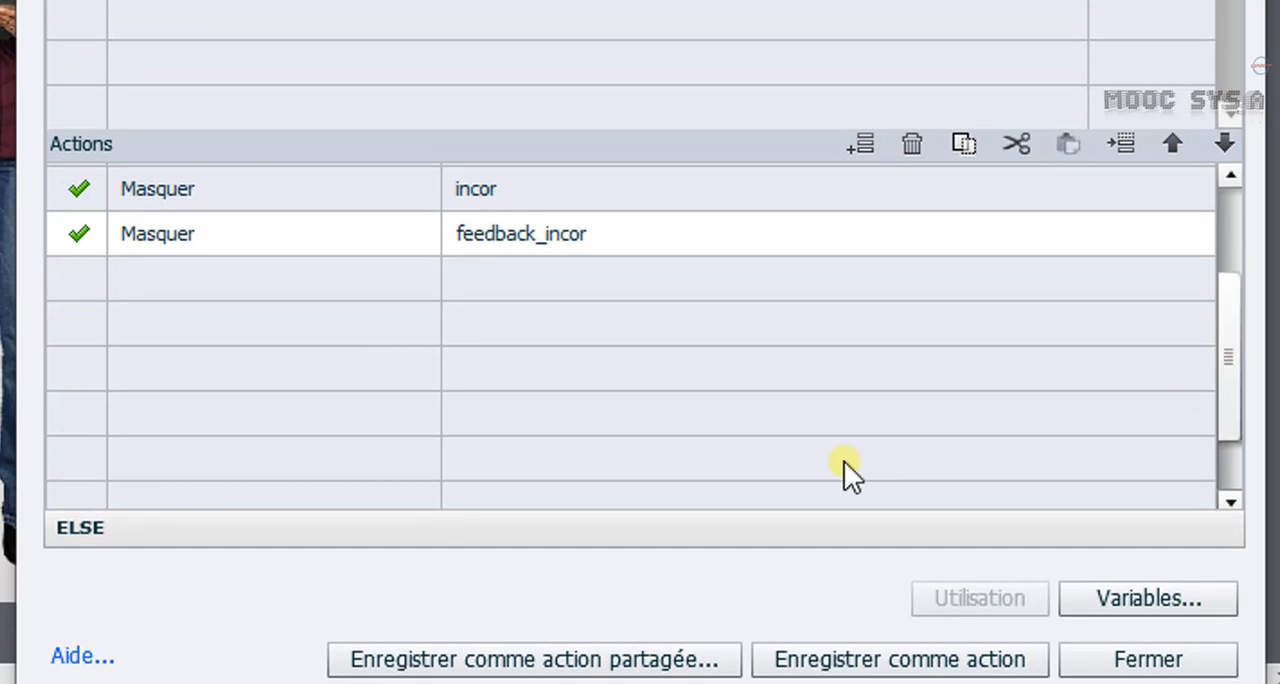
{"action": "left_click", "coordinate": [500, 532]}
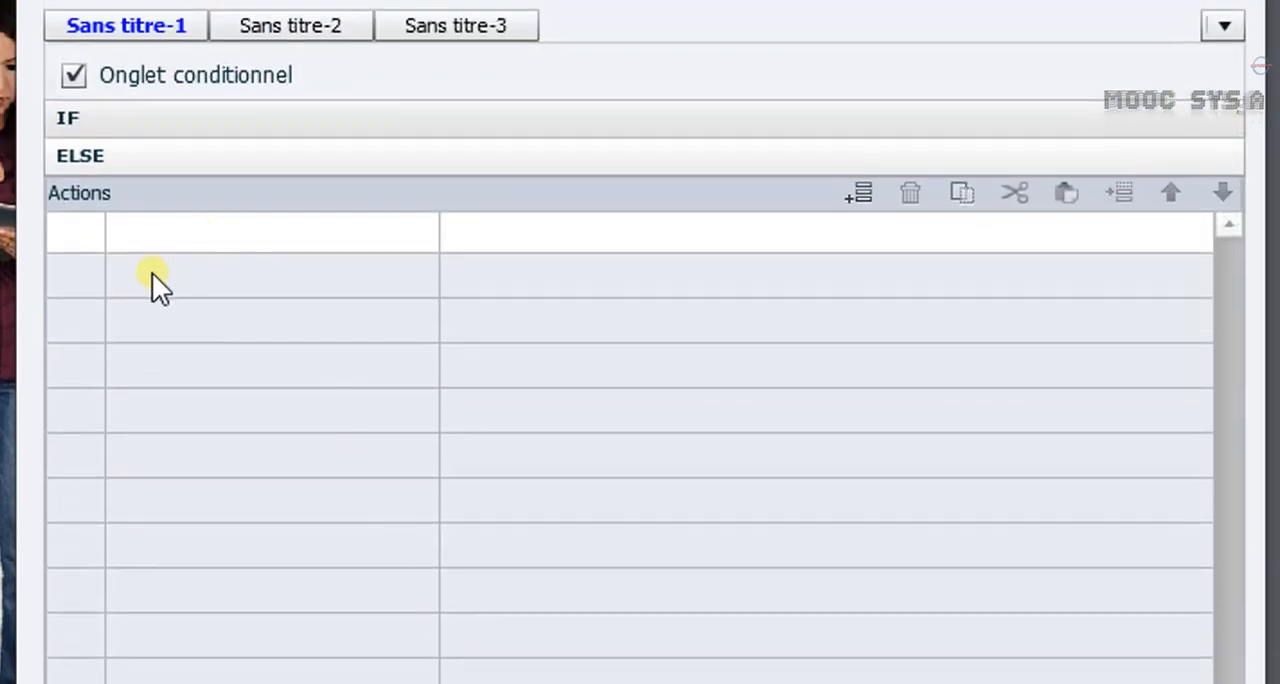
{"action": "double_click", "coordinate": [163, 245]}
{"action": "left_click_drag", "start_coordinate": [374, 297], "coordinate": [440, 394]}
{"action": "left_click", "coordinate": [200, 358]}
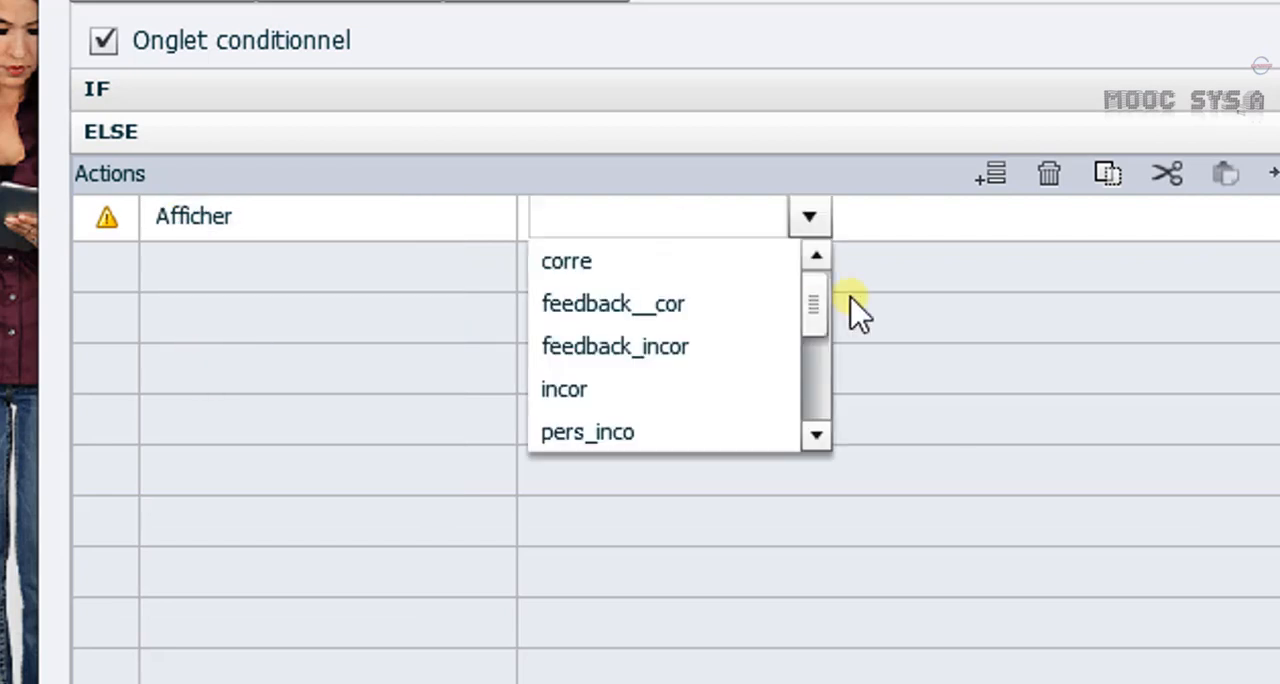
{"action": "left_click", "coordinate": [626, 387]}
Add a second ELSE action that applies Afficher to feedback_incor.
{"action": "double_click", "coordinate": [432, 268]}
{"action": "scroll", "coordinate": [260, 320], "scroll_direction": "up", "scroll_amount": 1}
{"action": "left_click", "coordinate": [257, 315]}
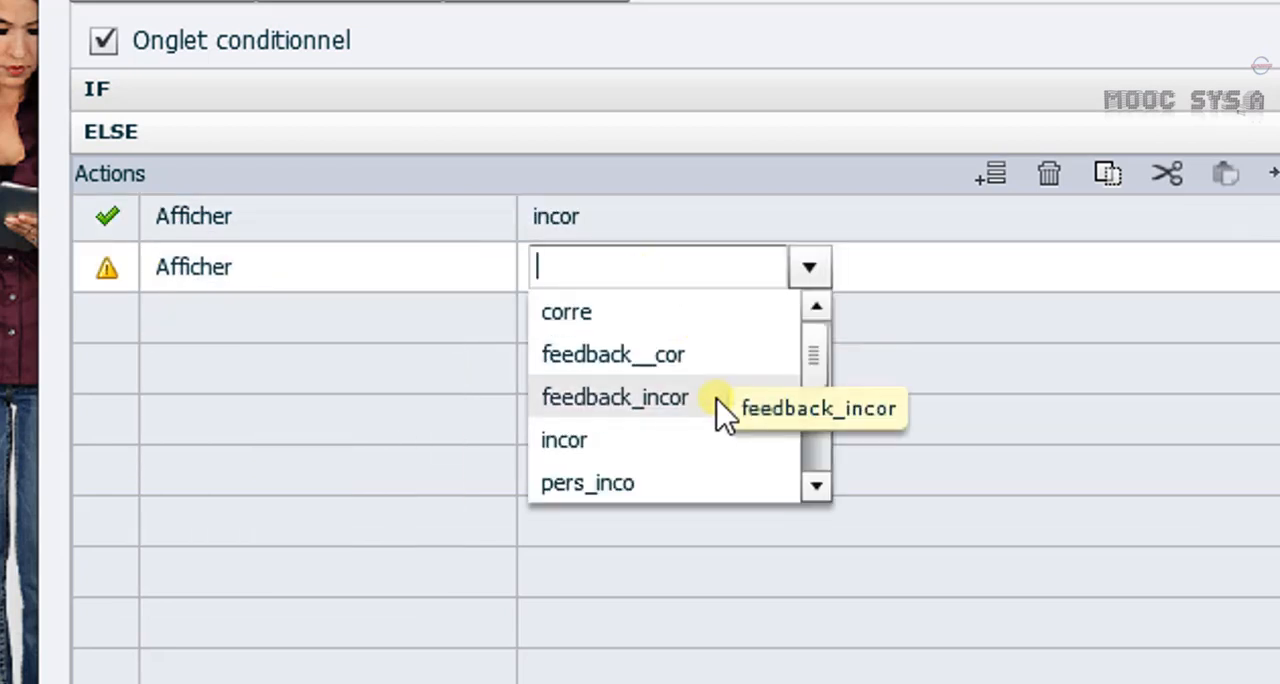
{"action": "left_click", "coordinate": [663, 398]}
Add a third ELSE action that applies Afficher to pers_inco.
{"action": "double_click", "coordinate": [197, 340]}
{"action": "left_click_drag", "start_coordinate": [443, 409], "coordinate": [437, 437]}
{"action": "left_click", "coordinate": [229, 514]}
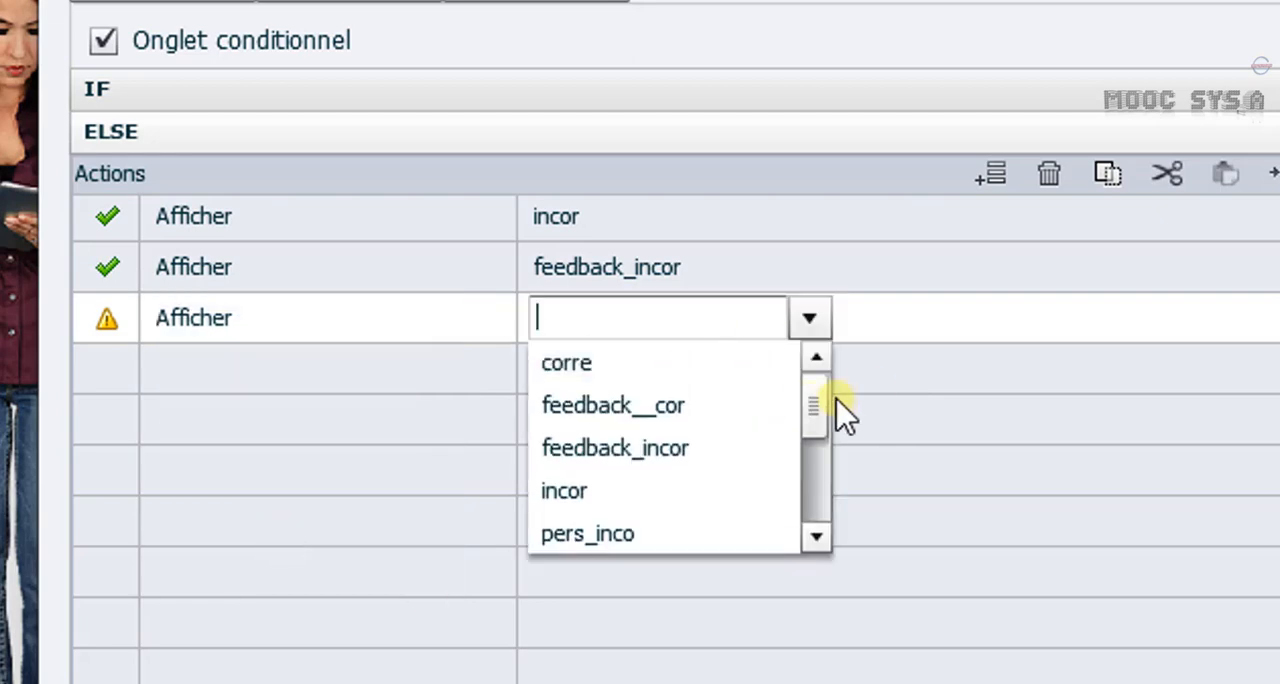
{"action": "left_click_drag", "start_coordinate": [846, 409], "coordinate": [822, 432]}
{"action": "type", "text": "pe"}
{"action": "left_click", "coordinate": [672, 352]}
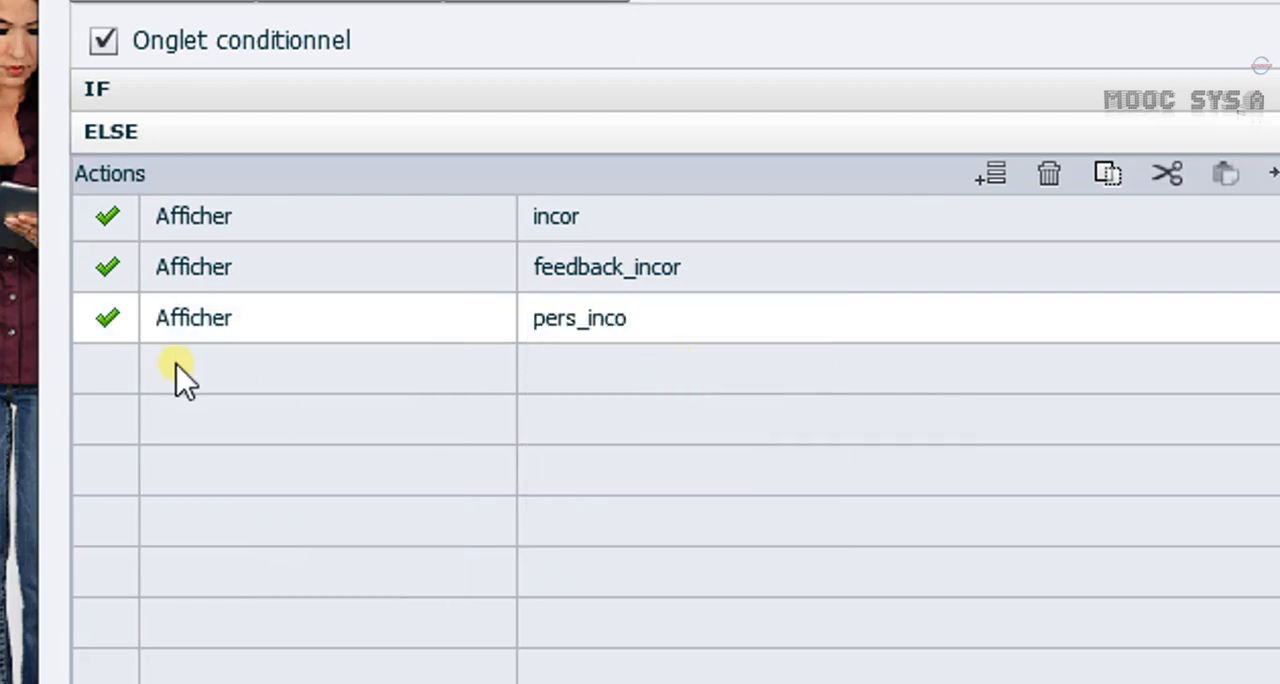
Add a Masquer action for corre to the ELSE branch.
{"action": "double_click", "coordinate": [177, 377]}
{"action": "left_click_drag", "start_coordinate": [440, 425], "coordinate": [454, 466]}
{"action": "left_click", "coordinate": [436, 615]}
{"action": "left_click", "coordinate": [277, 606]}
{"action": "left_click", "coordinate": [640, 415]}
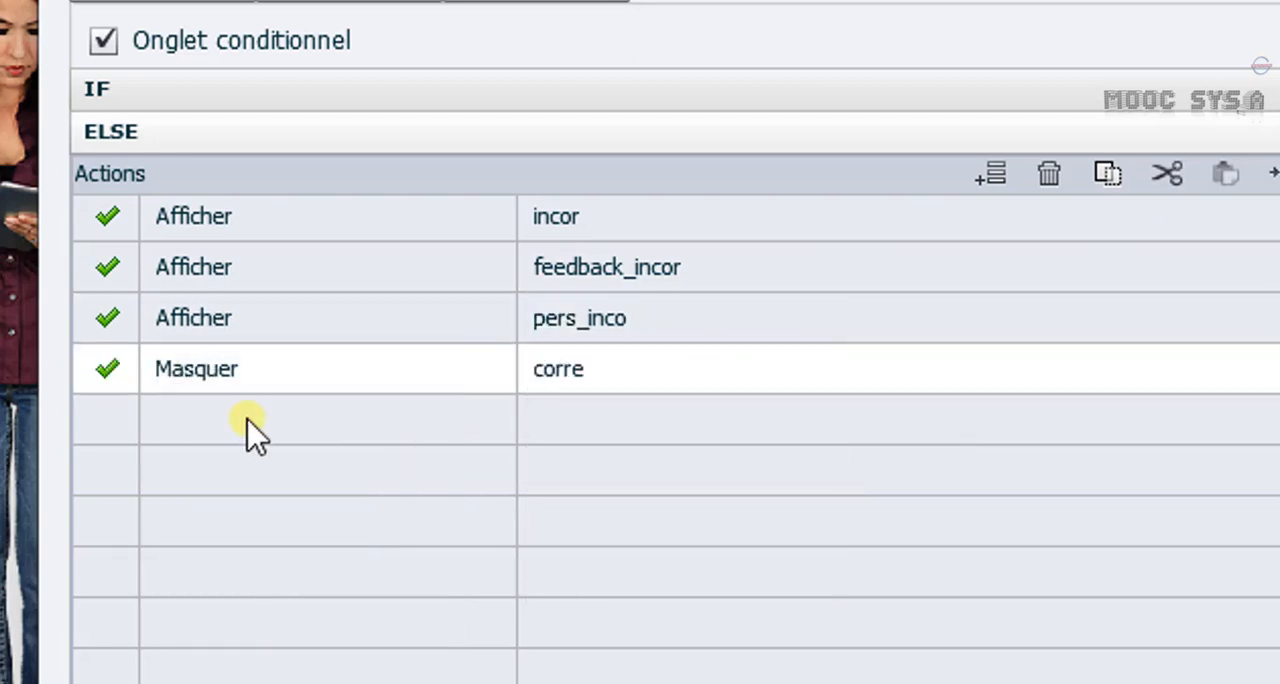
Add a Masquer action for feedback__cor to the ELSE branch.
{"action": "double_click", "coordinate": [246, 420]}
{"action": "left_click_drag", "start_coordinate": [430, 318], "coordinate": [423, 357]}
{"action": "left_click", "coordinate": [200, 483]}
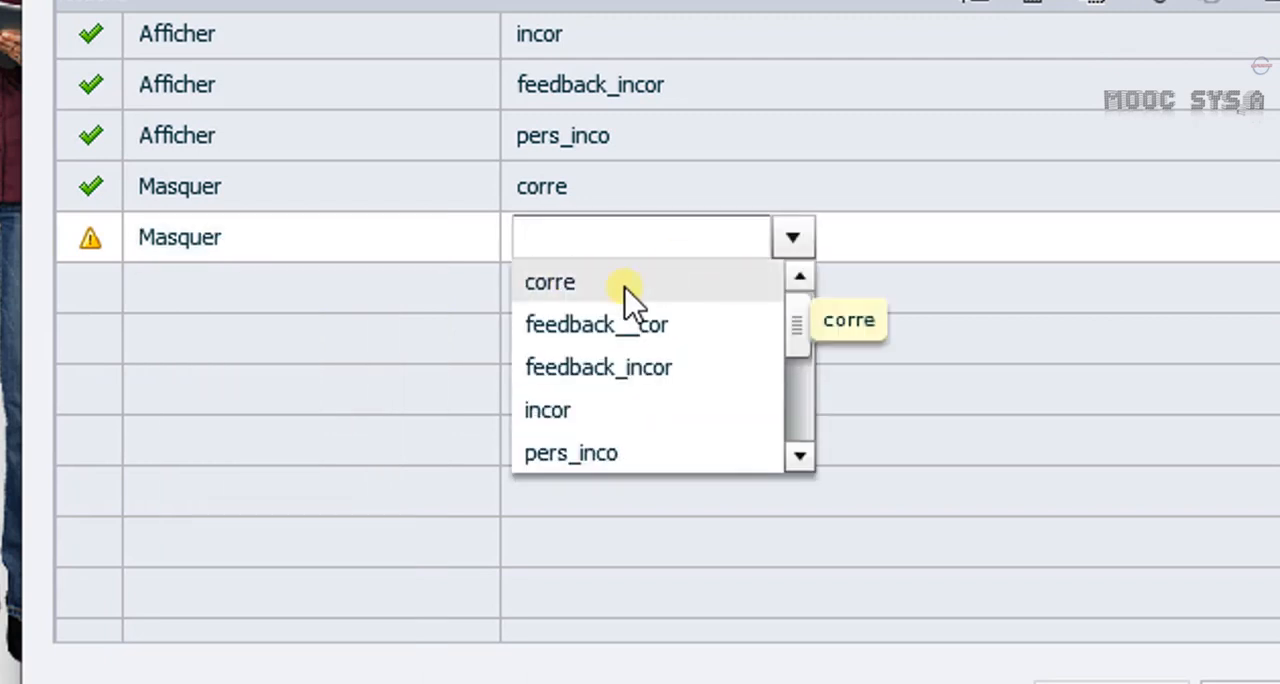
{"action": "left_click", "coordinate": [640, 325]}
Add a Masquer action for person_cor to the ELSE branch.
{"action": "double_click", "coordinate": [417, 289]}
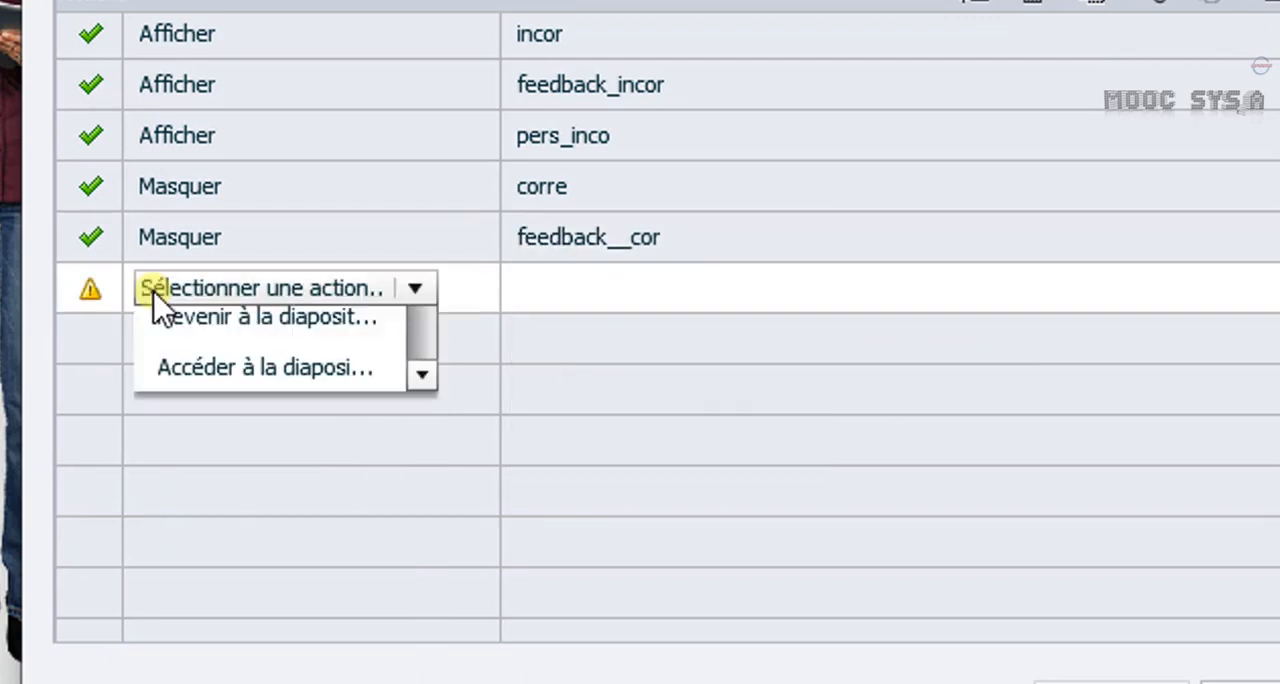
{"action": "mouse_move", "coordinate": [416, 366]}
{"action": "left_mouse_down"}
{"action": "mouse_move", "coordinate": [417, 387]}
{"action": "mouse_move", "coordinate": [416, 369]}
{"action": "left_mouse_up"}
{"action": "left_click", "coordinate": [423, 541]}
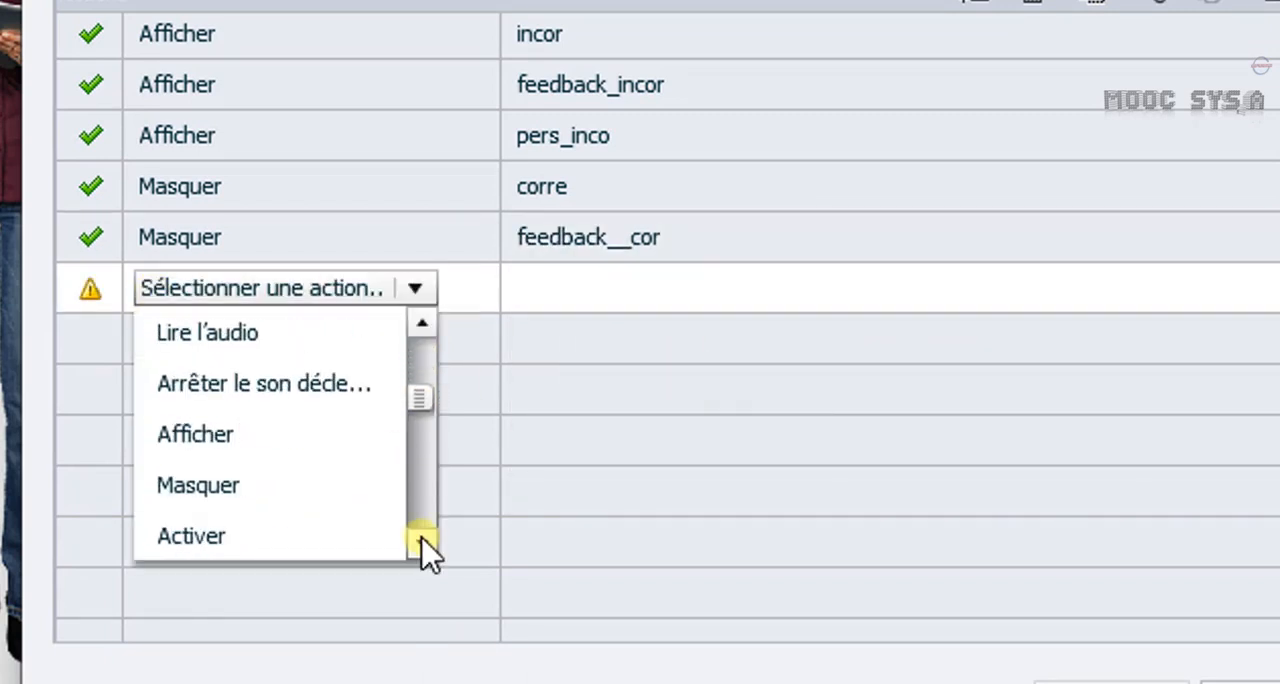
{"action": "left_click", "coordinate": [200, 484]}
{"action": "scroll", "coordinate": [670, 430], "scroll_direction": "down", "scroll_amount": 2}
{"action": "left_click", "coordinate": [645, 462]}
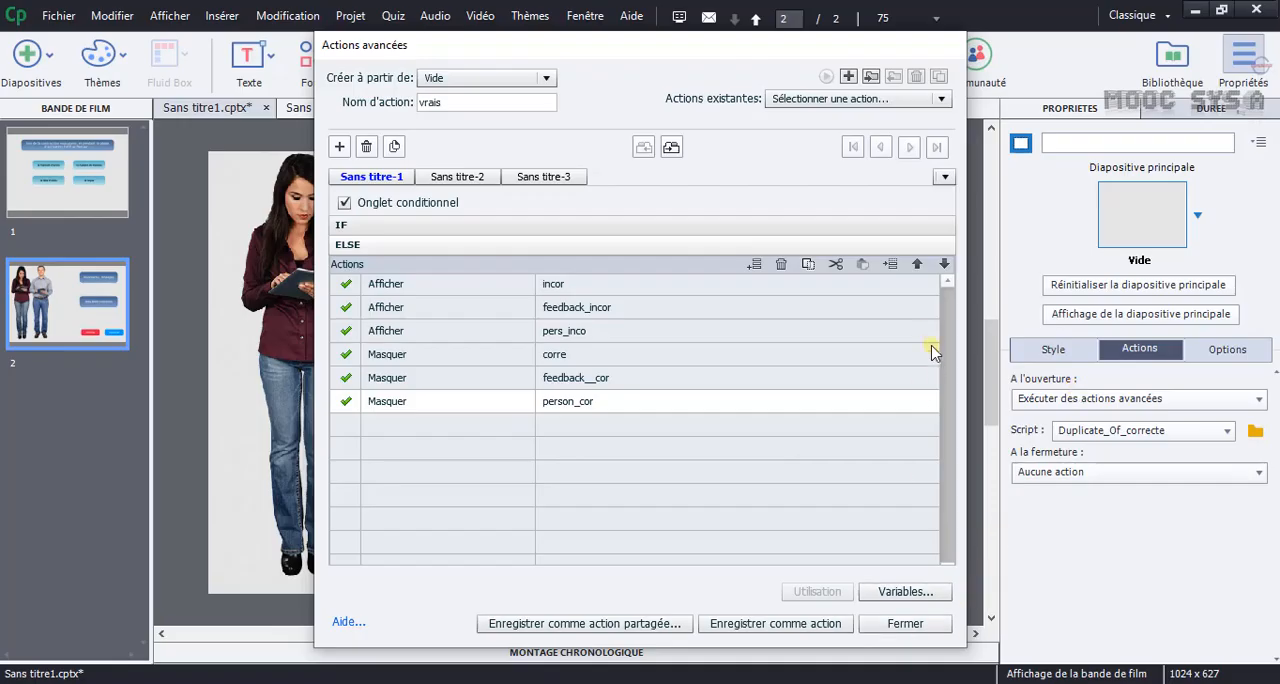
Review the IF branch, save the vrais action, and assign it as the script run when slide 2 opens.
{"action": "left_click", "coordinate": [526, 226]}
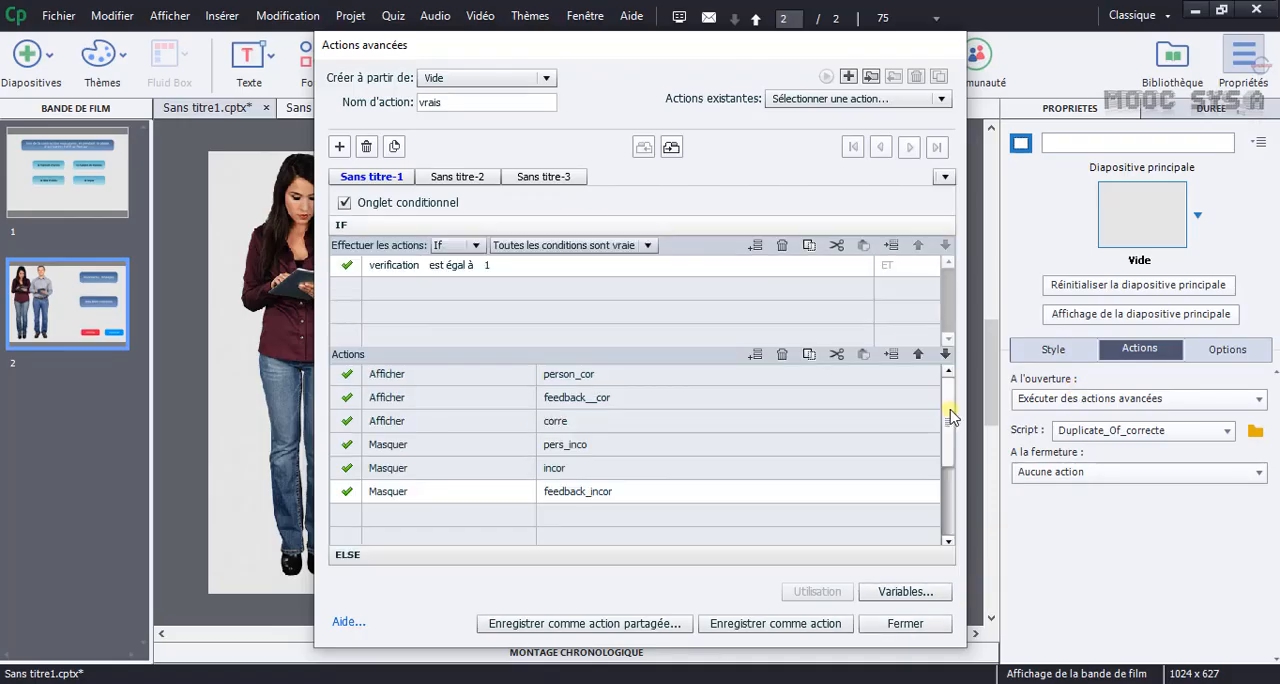
{"action": "left_click_drag", "start_coordinate": [952, 413], "coordinate": [951, 491]}
{"action": "left_click", "coordinate": [775, 625]}
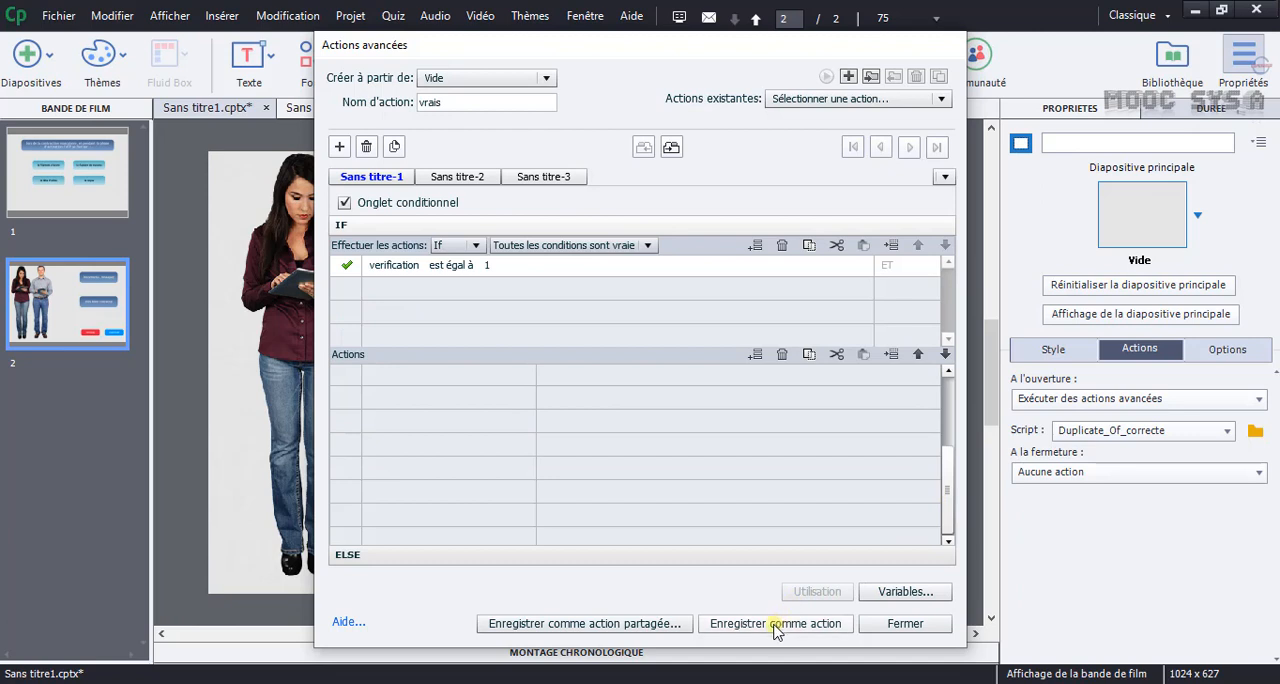
{"action": "left_click", "coordinate": [775, 624]}
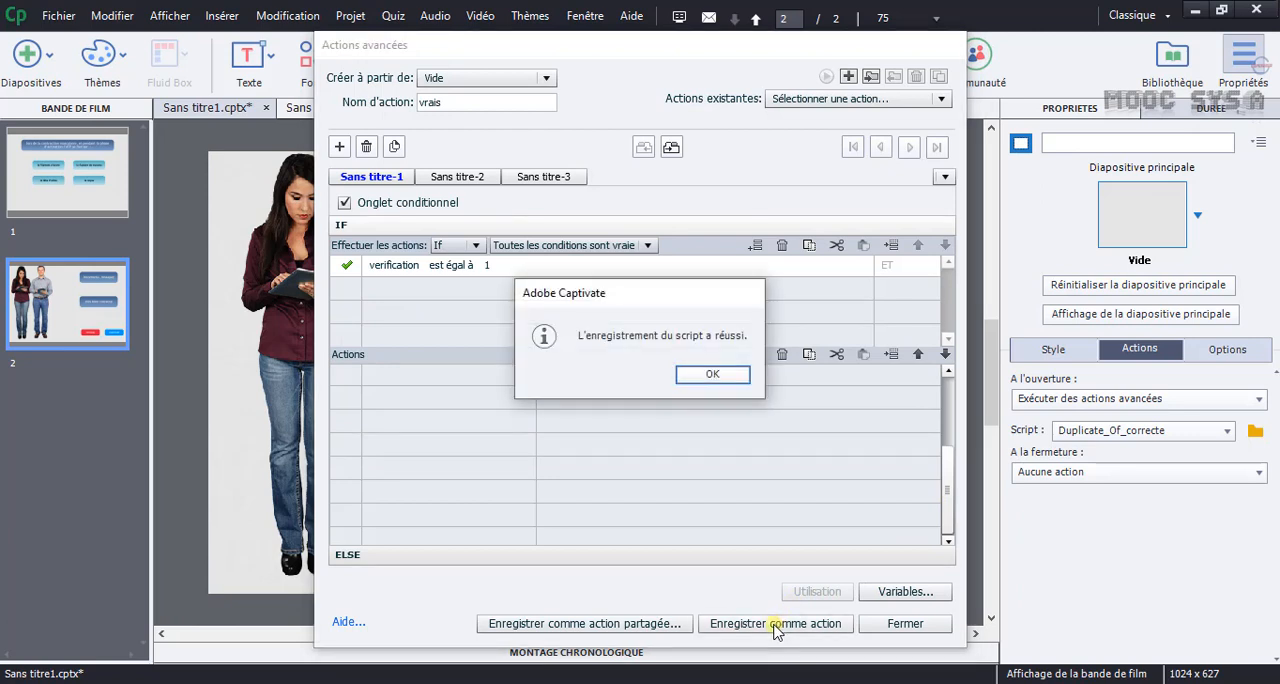
{"action": "left_click", "coordinate": [704, 377]}
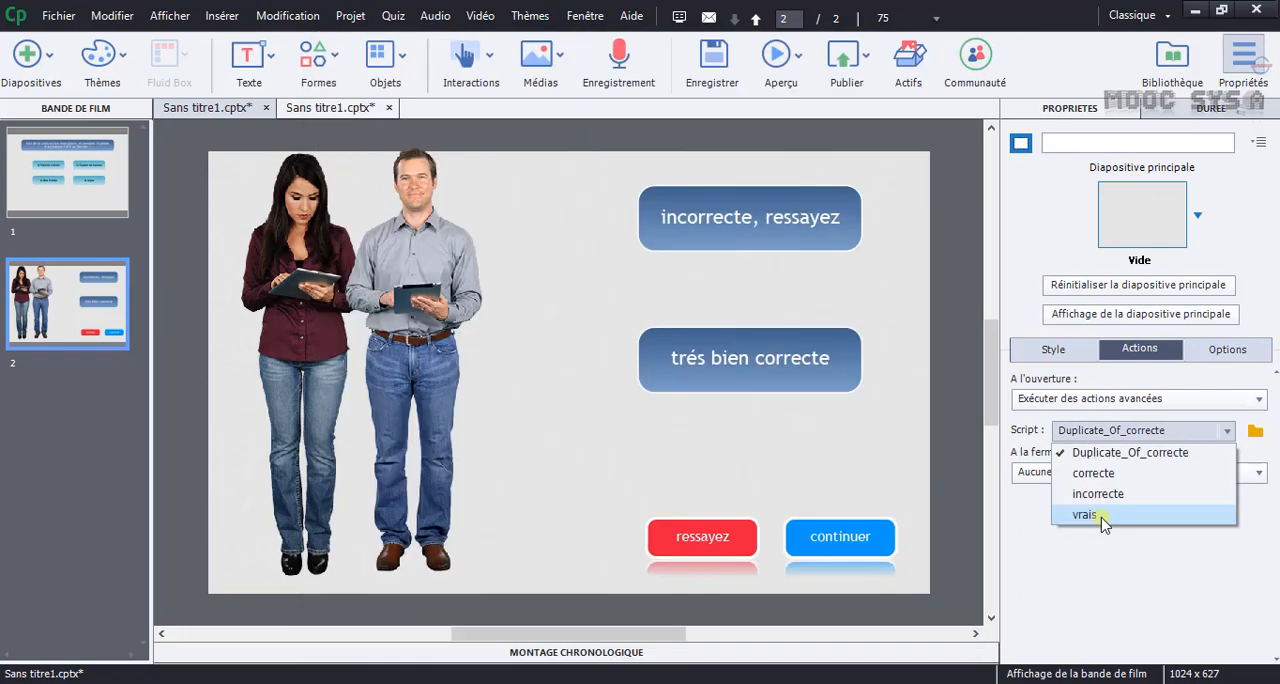
{"action": "left_click", "coordinate": [1086, 514]}
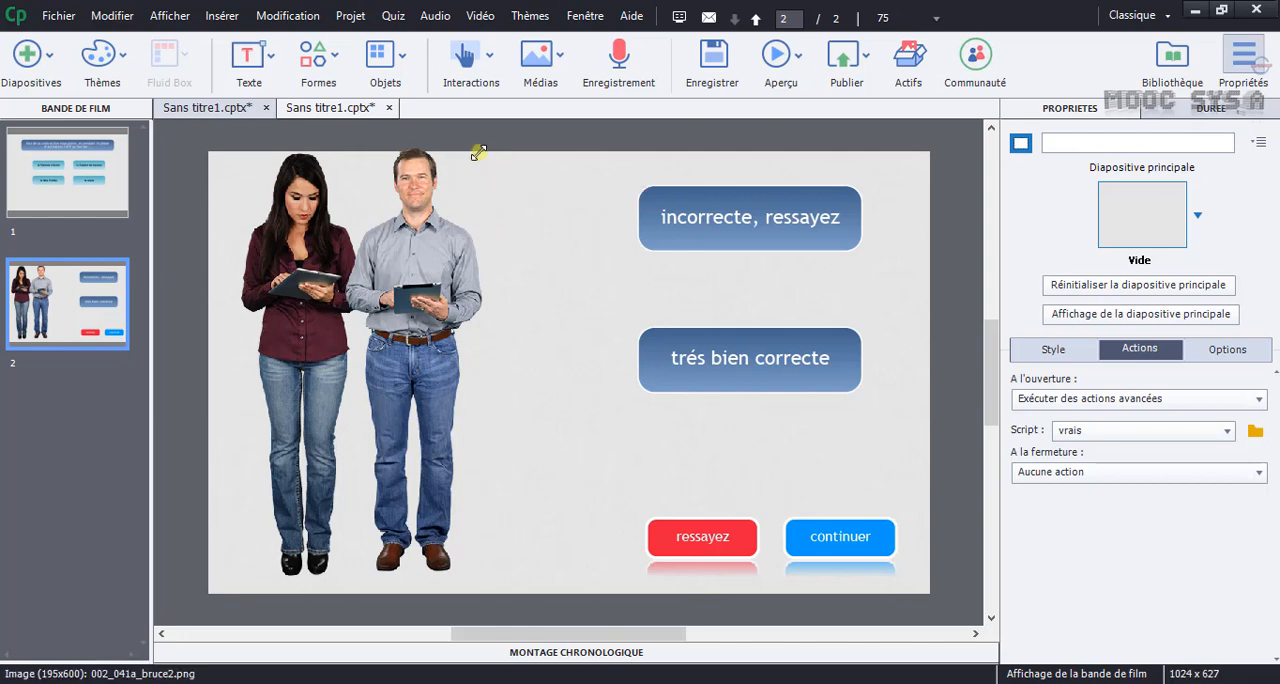
Align the centres of the man and woman images so they overlap on slide 2.
{"action": "scroll", "coordinate": [476, 150], "scroll_direction": "up", "scroll_amount": 3}
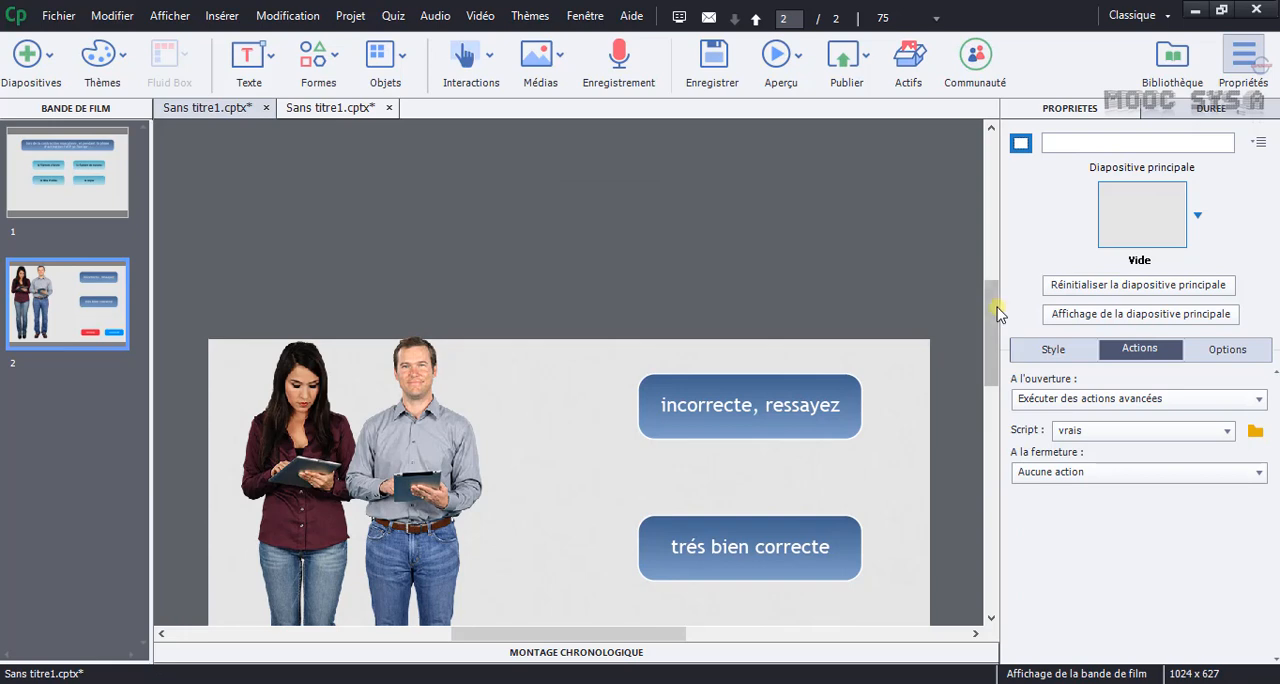
{"action": "scroll", "coordinate": [990, 340], "scroll_direction": "down", "scroll_amount": 3}
{"action": "left_click_drag", "start_coordinate": [527, 274], "coordinate": [223, 303]}
{"action": "right_click", "coordinate": [381, 308]}
{"action": "mouse_move", "coordinate": [560, 574]}
{"action": "left_click", "coordinate": [886, 344]}
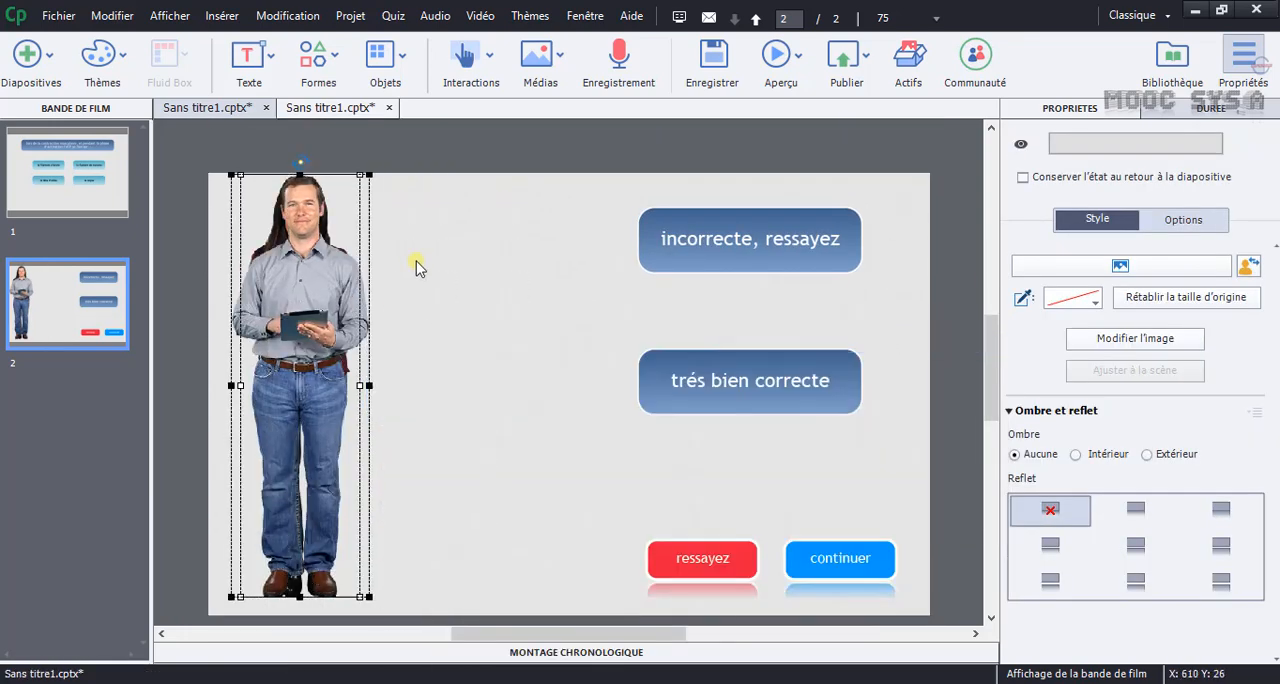
Align the "incorrecte, ressayez" and "trés bien correcte" shapes so they overlap exactly.
{"action": "left_click", "coordinate": [600, 194]}
{"action": "right_click", "coordinate": [670, 232]}
{"action": "mouse_move", "coordinate": [772, 500]}
{"action": "left_click", "coordinate": [520, 332]}
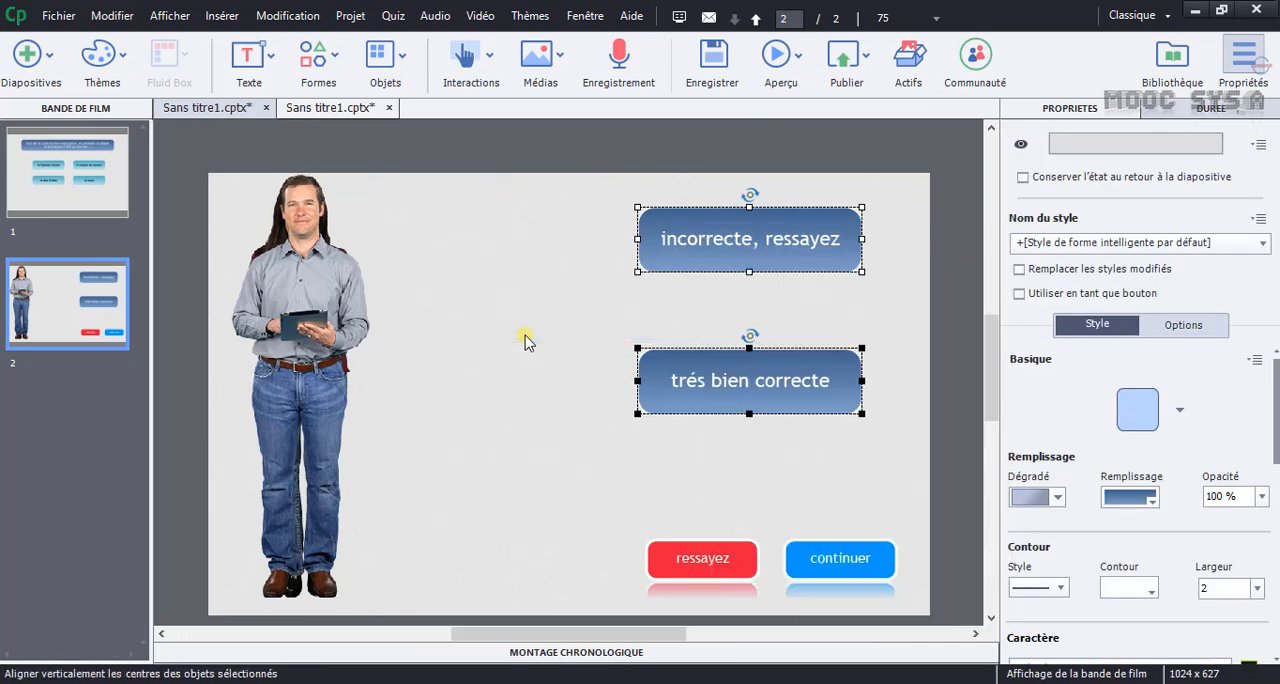
Align the ressayez and continuer buttons so they overlap exactly.
{"action": "left_click_drag", "start_coordinate": [629, 440], "coordinate": [905, 600]}
{"action": "right_click", "coordinate": [863, 581]}
{"action": "mouse_move", "coordinate": [829, 387]}
{"action": "left_click", "coordinate": [480, 405]}
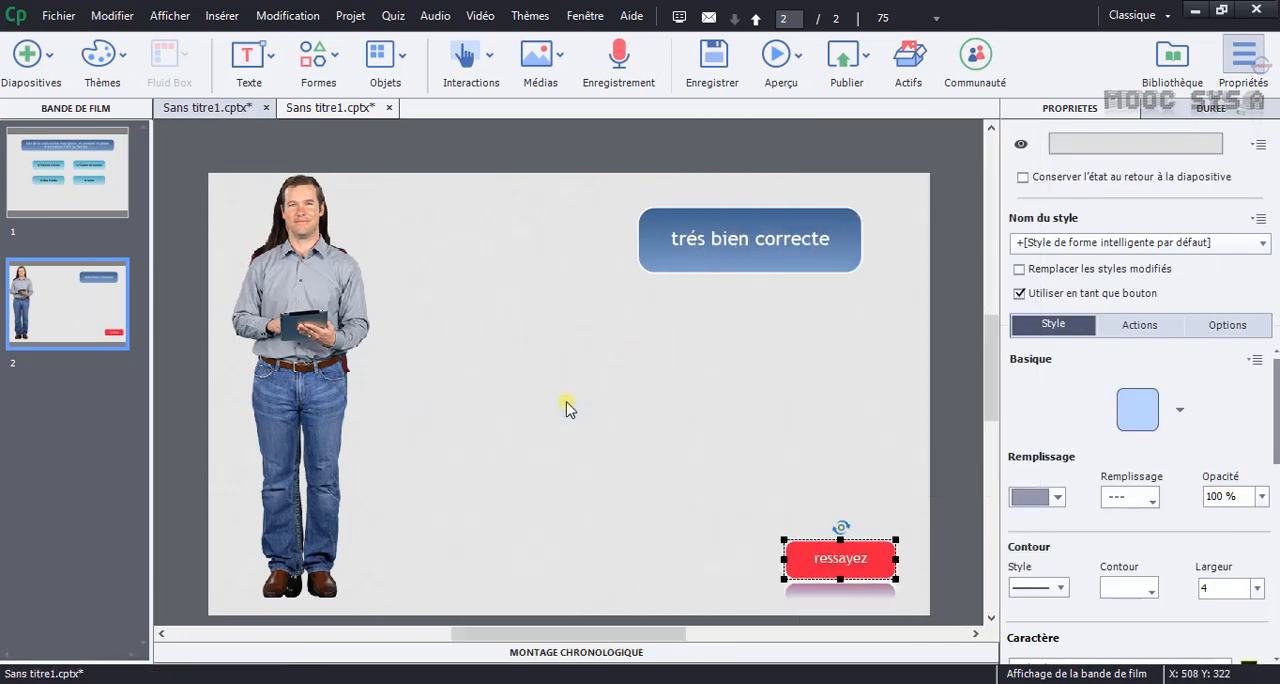
Move the stacked buttons and the stacked feedback shapes toward the middle of the slide, with the buttons below the shapes.
{"action": "left_click_drag", "start_coordinate": [840, 560], "coordinate": [654, 506]}
{"action": "left_click", "coordinate": [716, 268]}
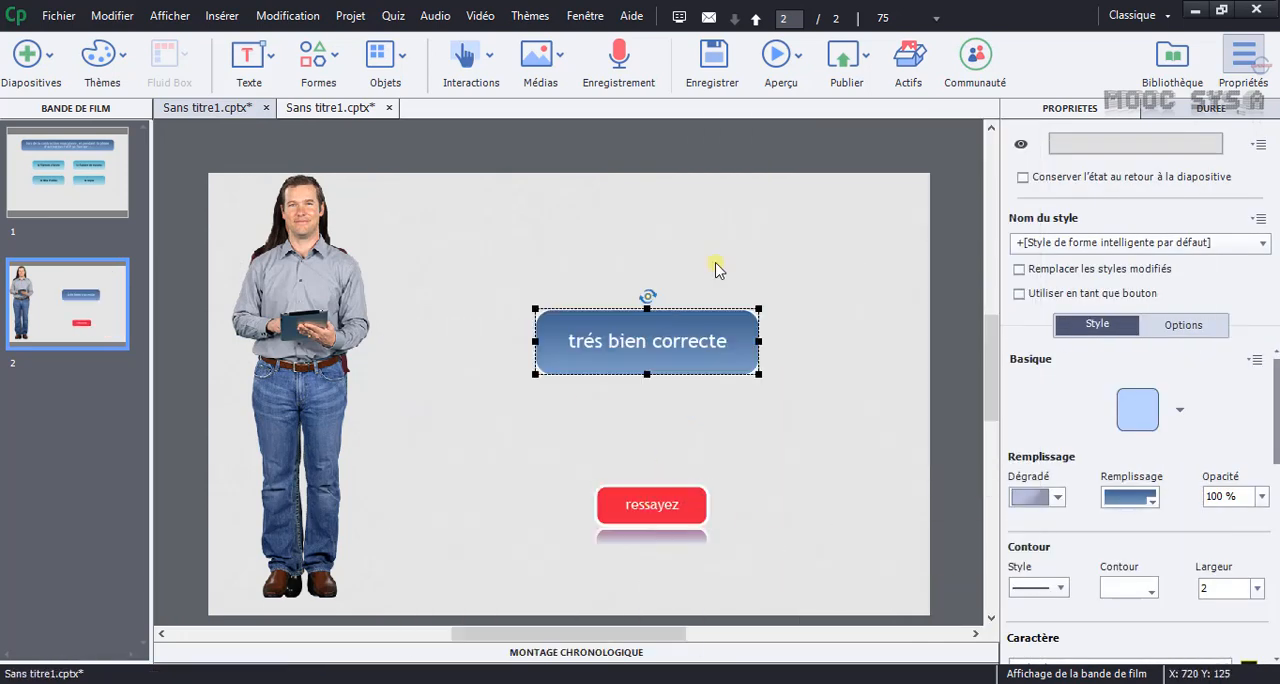
Preview the whole project and answer the question with "le flament de myosine" to test the incorrect feedback.
{"action": "left_click", "coordinate": [799, 62]}
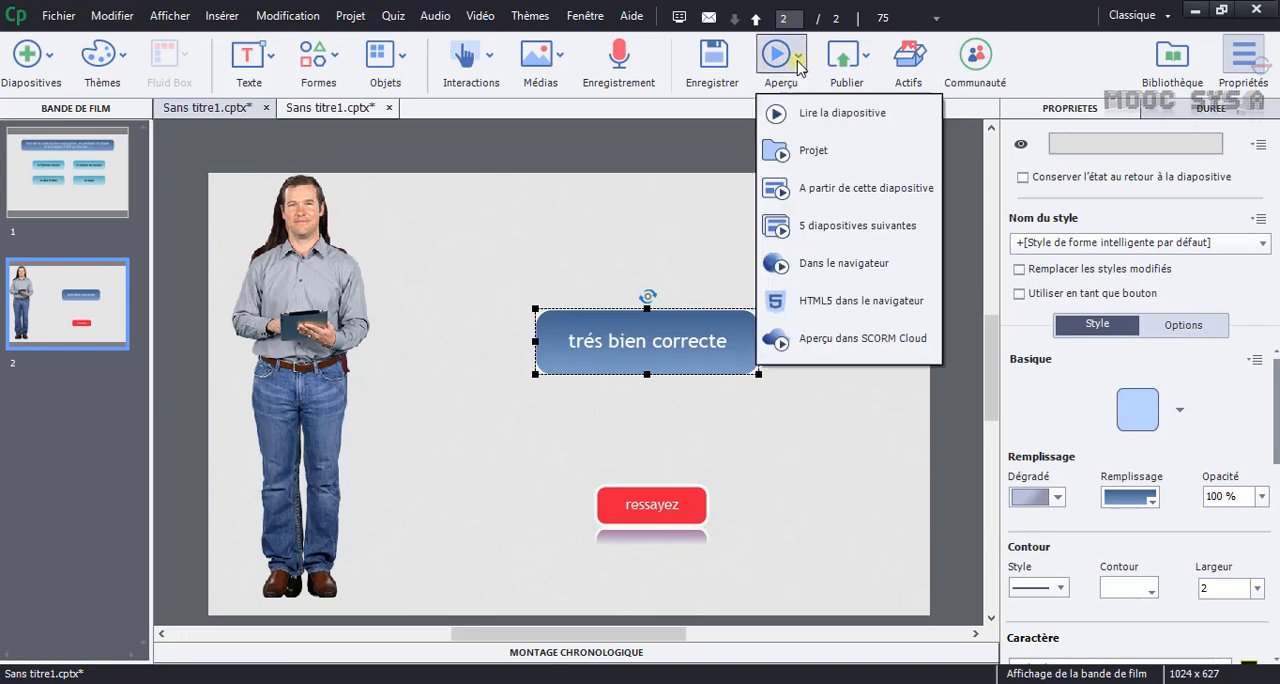
{"action": "left_click", "coordinate": [806, 151]}
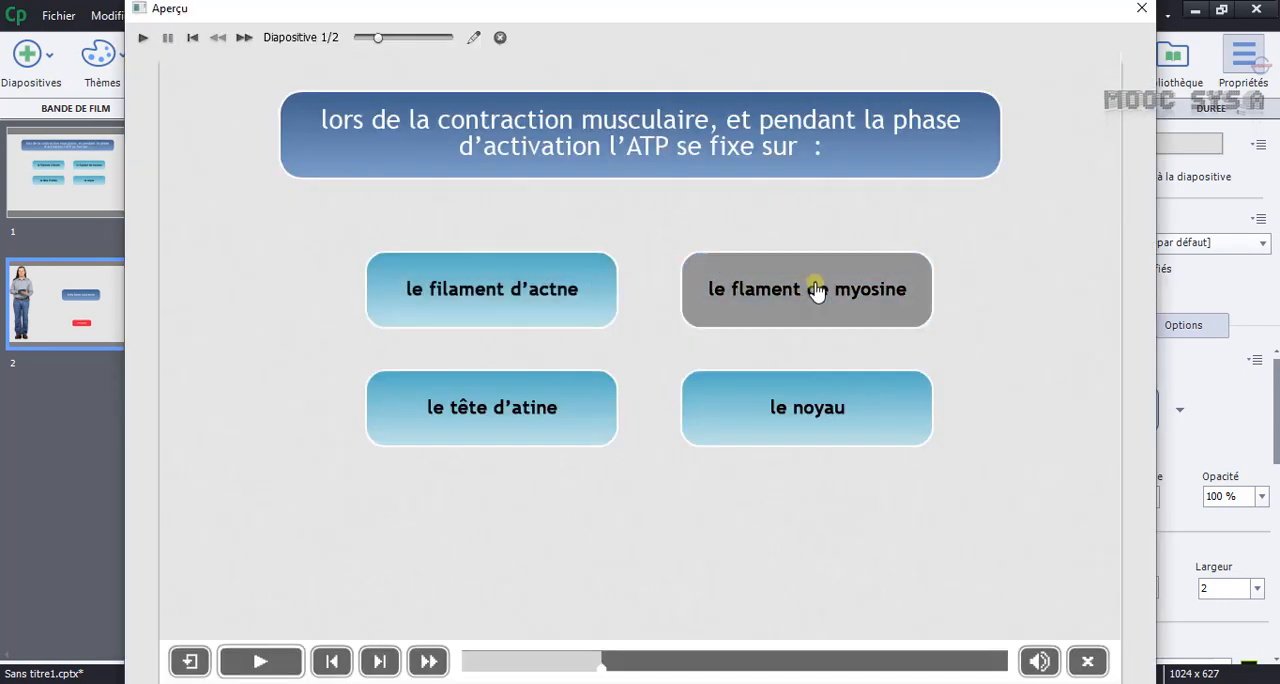
{"action": "left_click", "coordinate": [763, 297]}
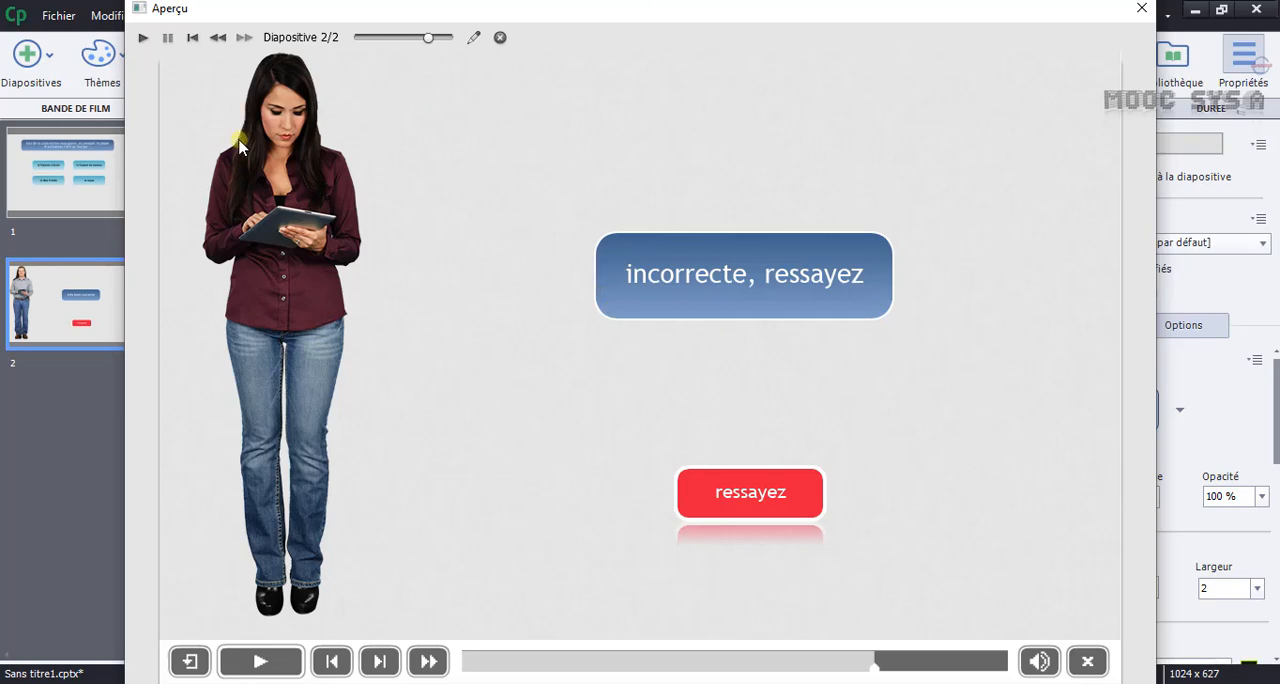
Retry the question in the preview and answer with "le tête d'atine" to test the correct feedback.
{"action": "left_click", "coordinate": [748, 497]}
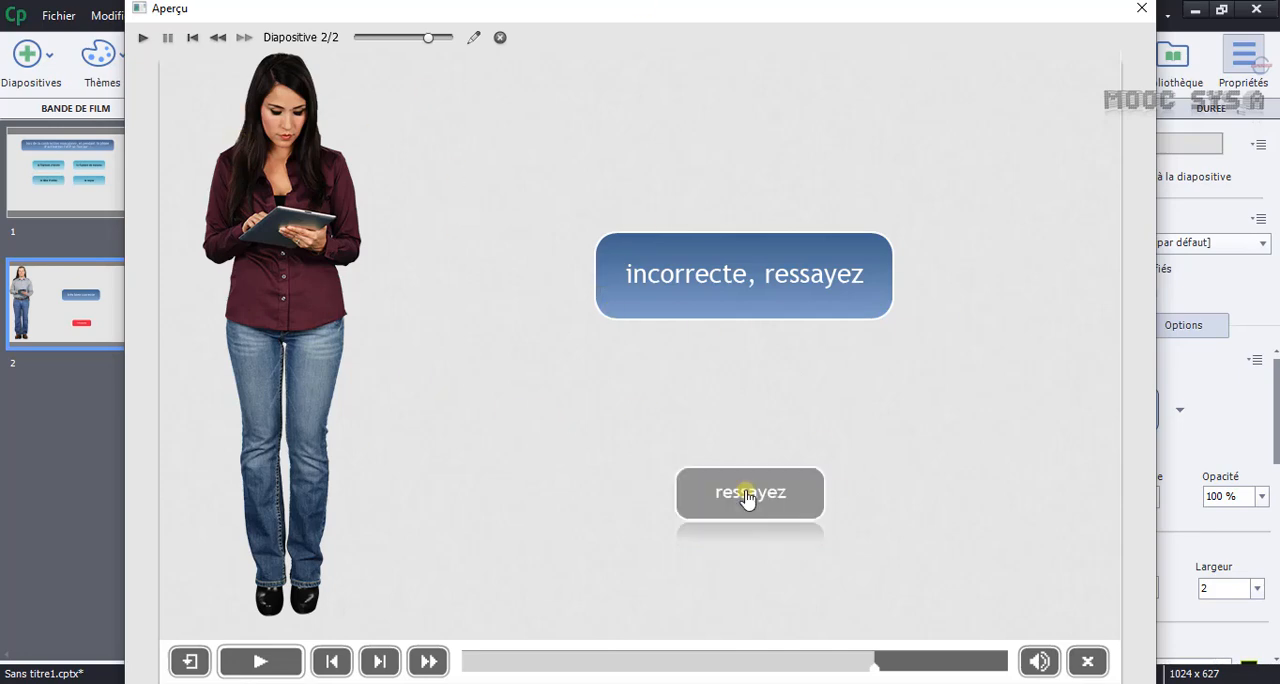
{"action": "left_click", "coordinate": [748, 497]}
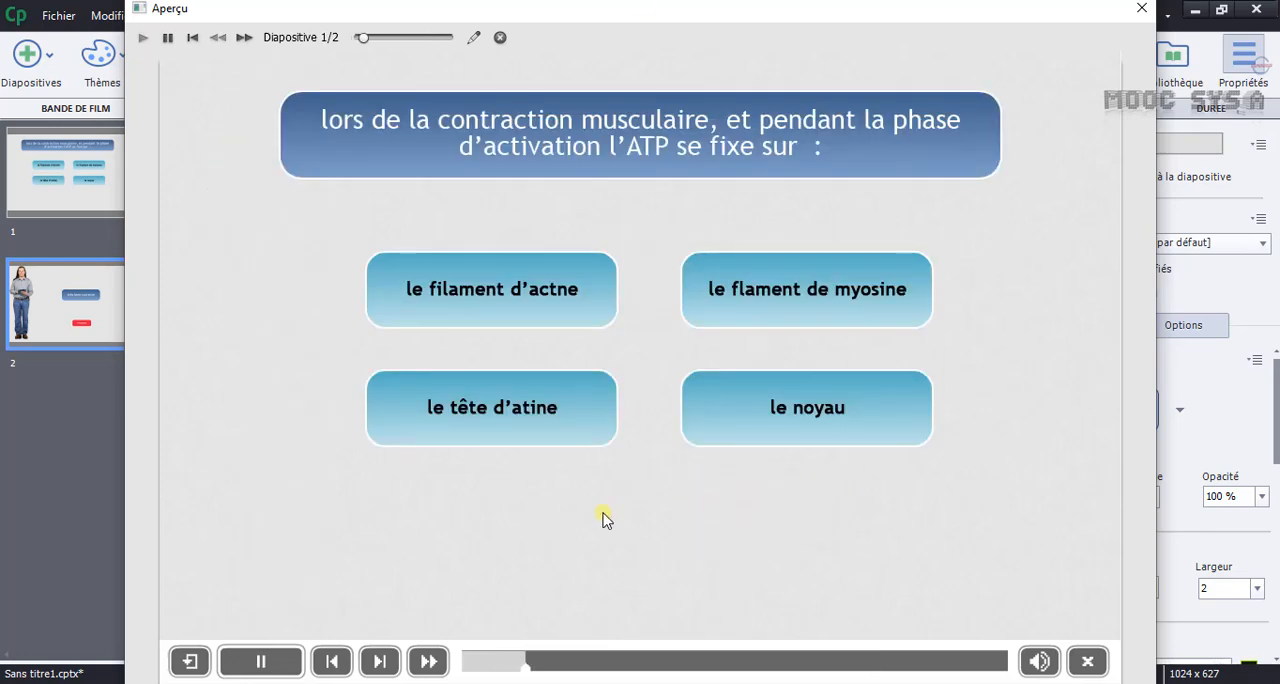
{"action": "left_click", "coordinate": [558, 427]}
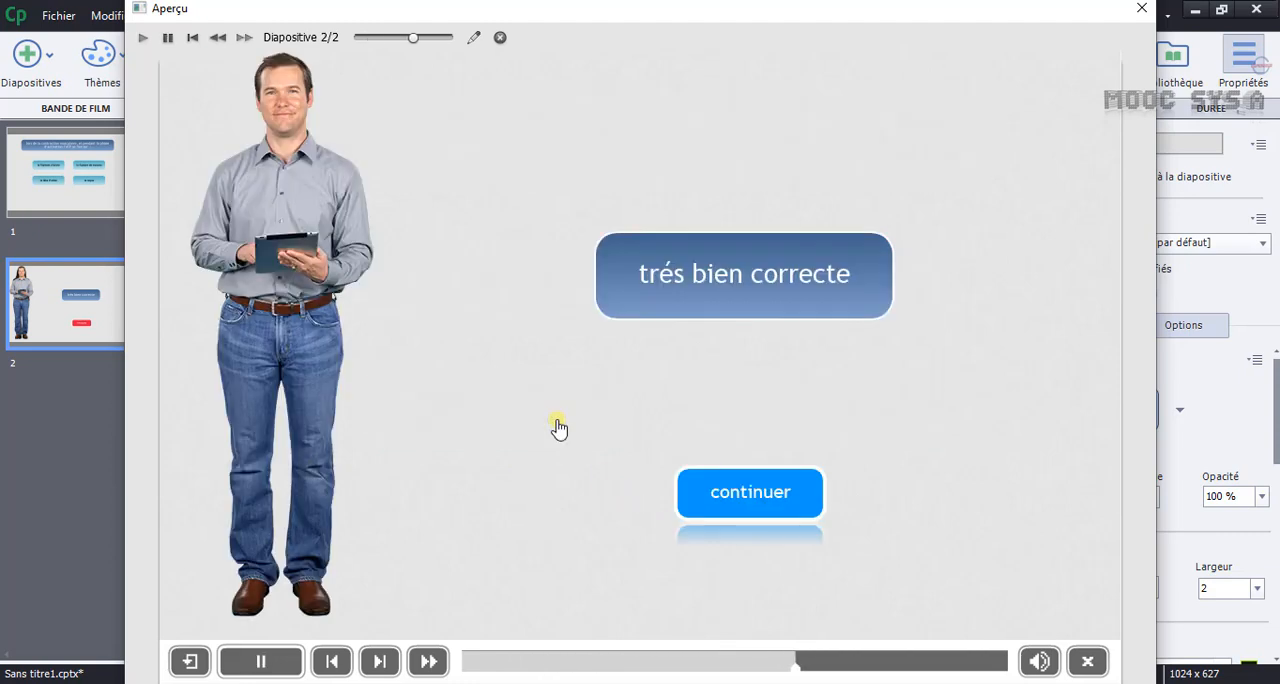